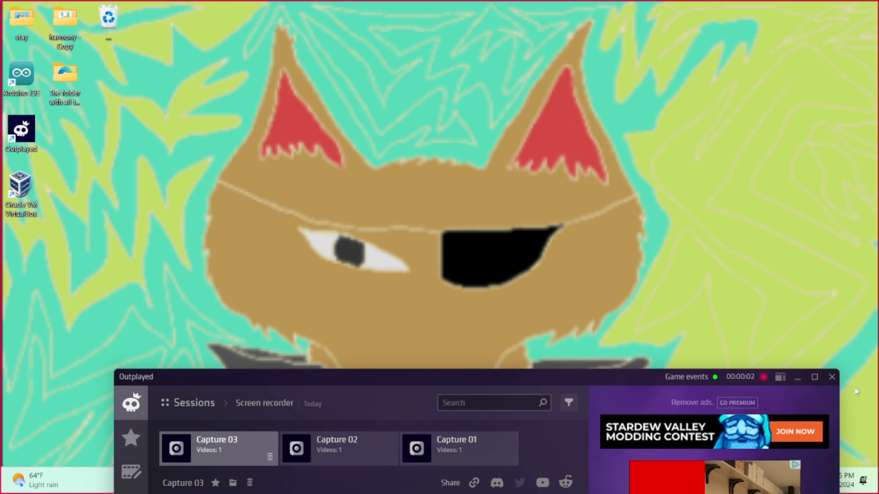
# Minimize the Outplayed window, then search Windows for "partition" and open the tool to create and format hard disk partitions.
pyautogui.click(798, 379)
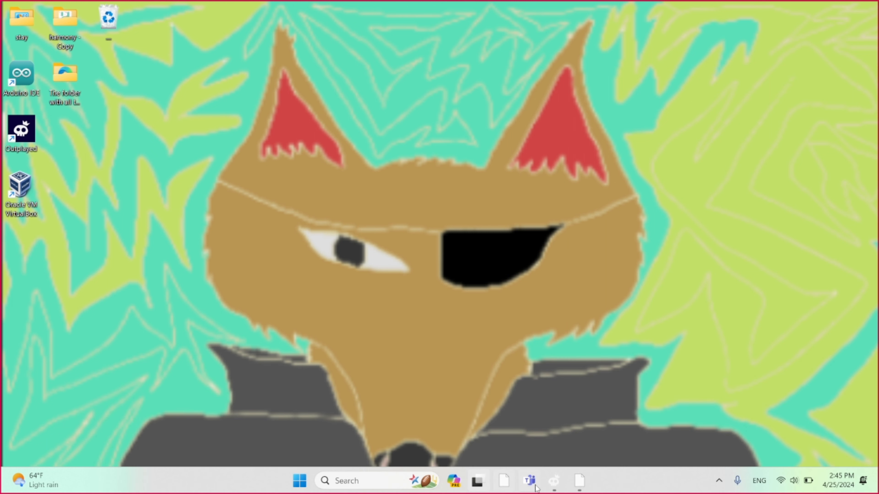
pyautogui.moveTo(583, 481)
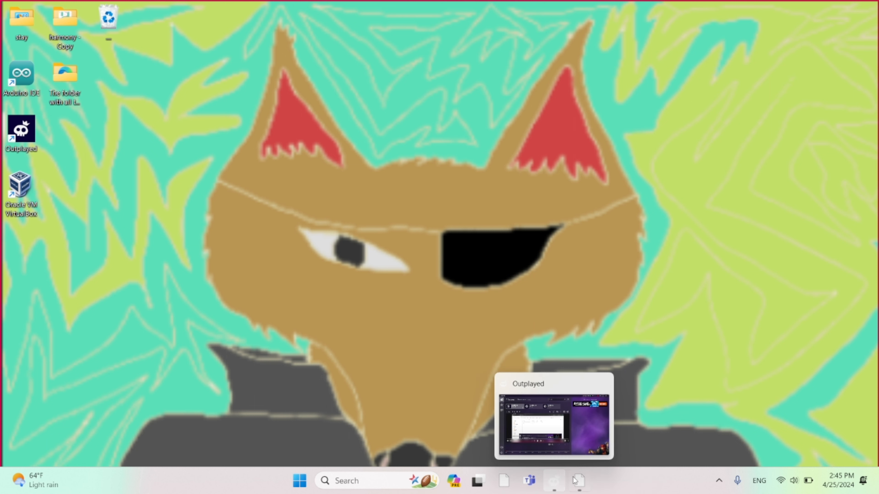
pyautogui.click(386, 483)
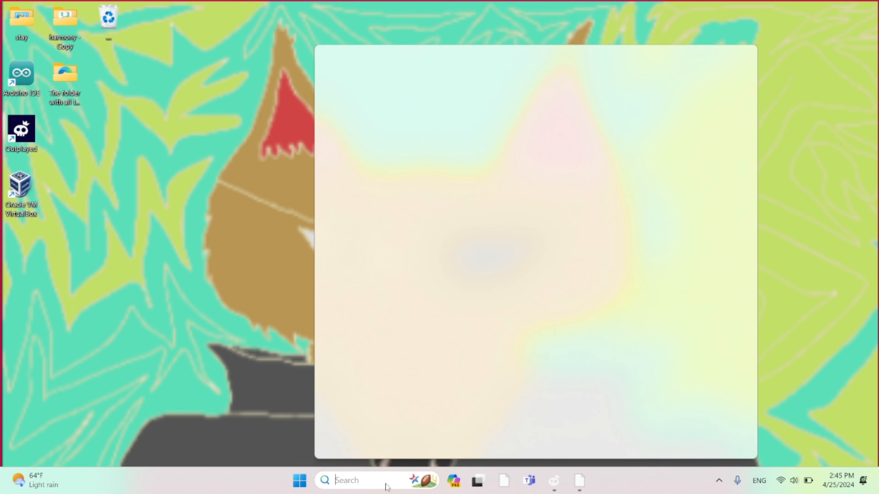
pyautogui.write('pa')
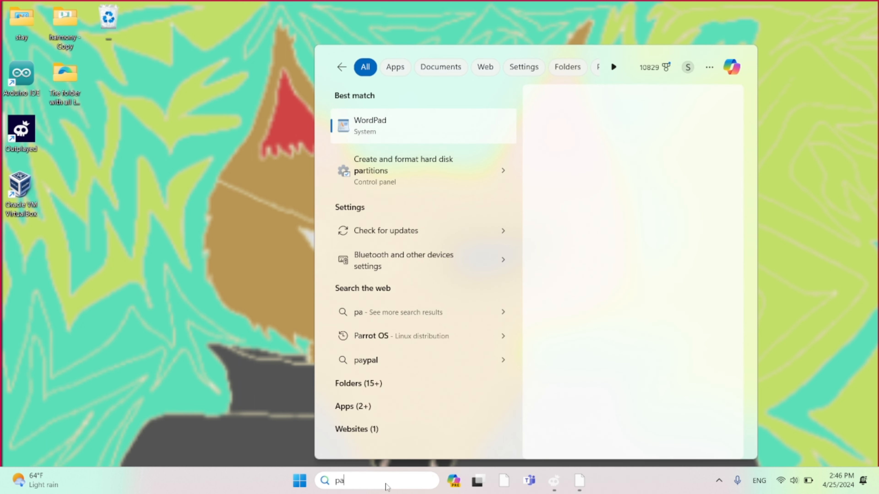
pyautogui.write('trition')
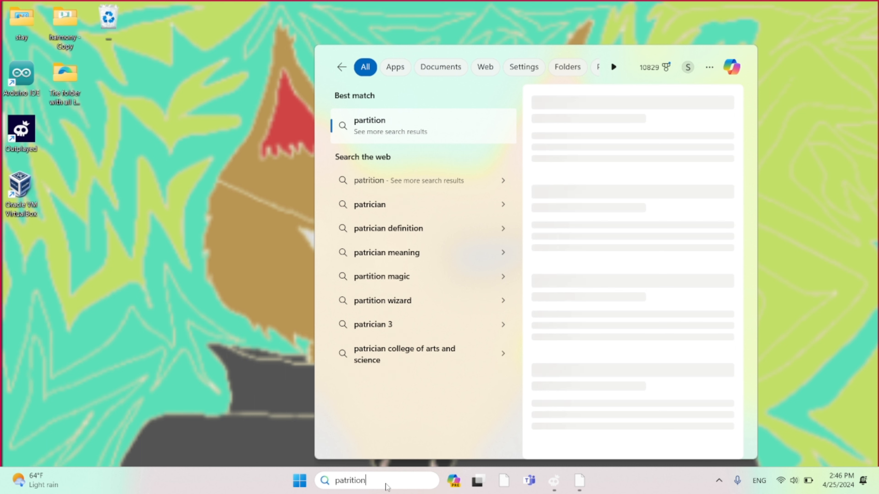
pyautogui.press('BackSpace')
pyautogui.press('BackSpace')
pyautogui.press('BackSpace')
pyautogui.press('BackSpace')
pyautogui.press('BackSpace')
pyautogui.press('BackSpace')
pyautogui.press('BackSpace')
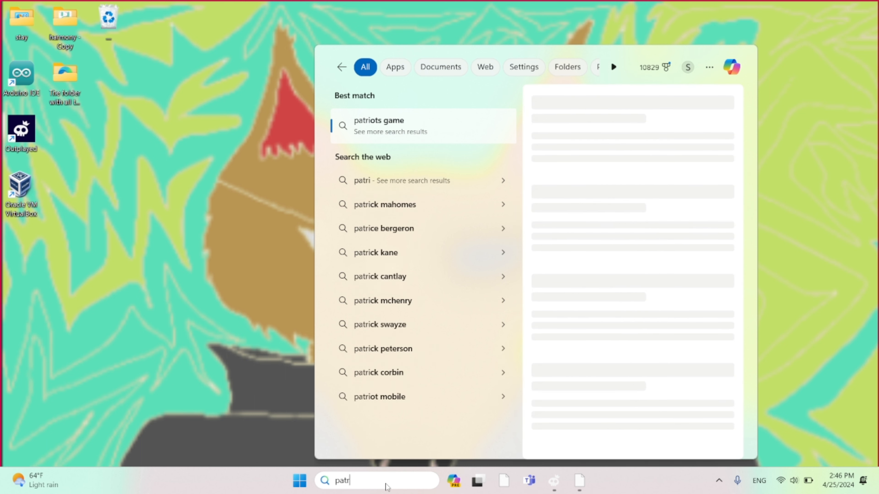
pyautogui.write('rtition')
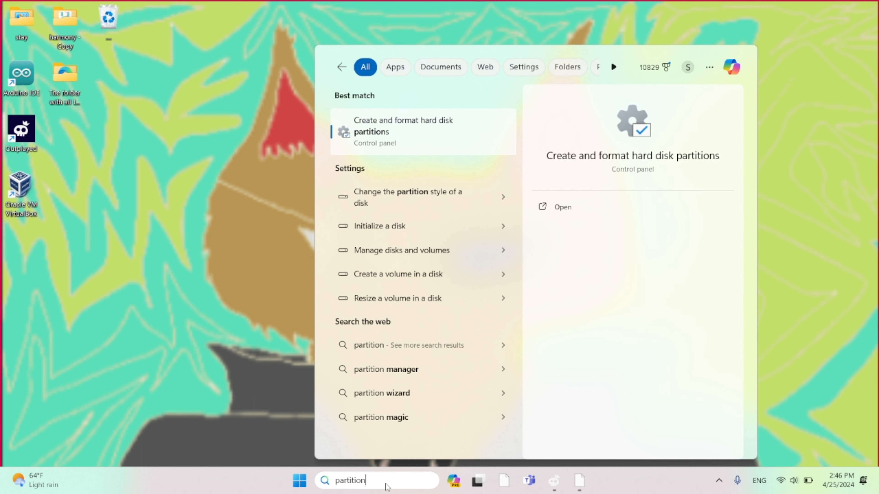
pyautogui.click(392, 119)
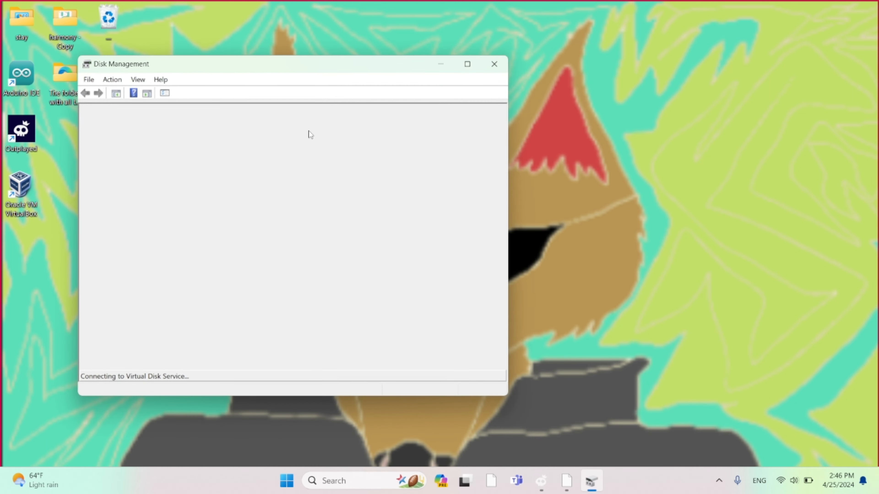
pyautogui.moveTo(275, 64); pyautogui.dragTo(488, 60)
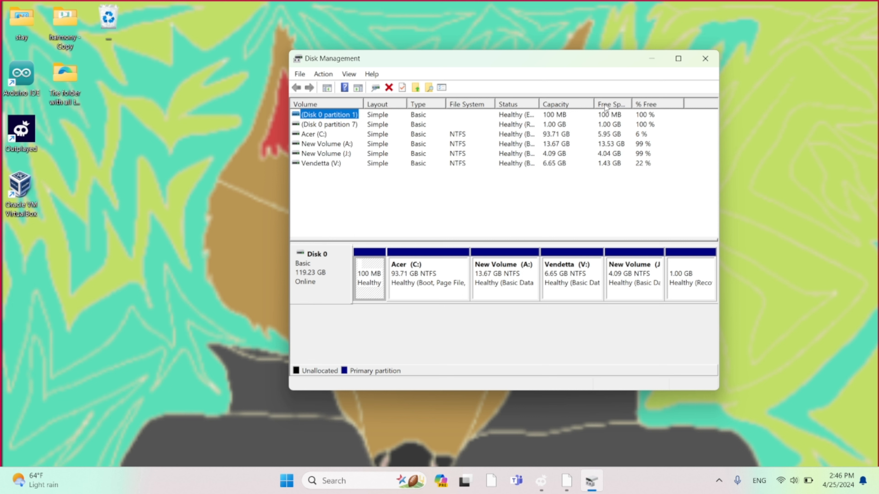
# Shrink New Volume (A:) on Disk 0 by 8886 MB.
pyautogui.click(320, 135)
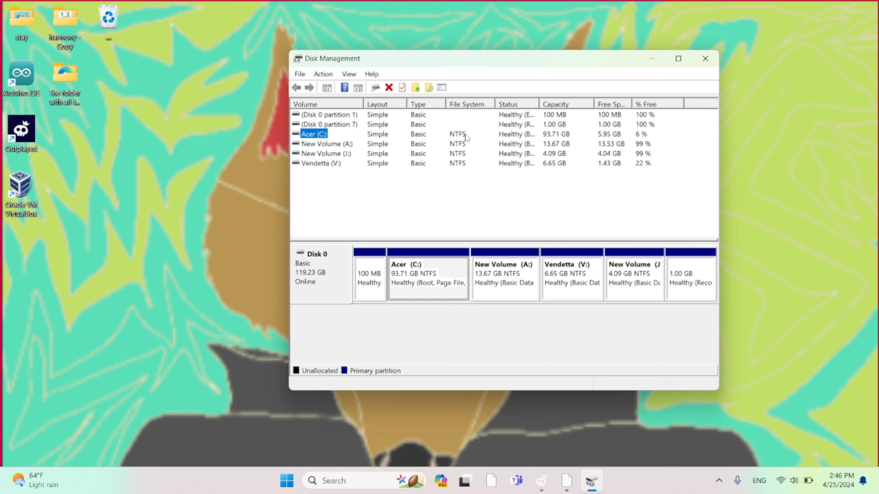
pyautogui.click(614, 146)
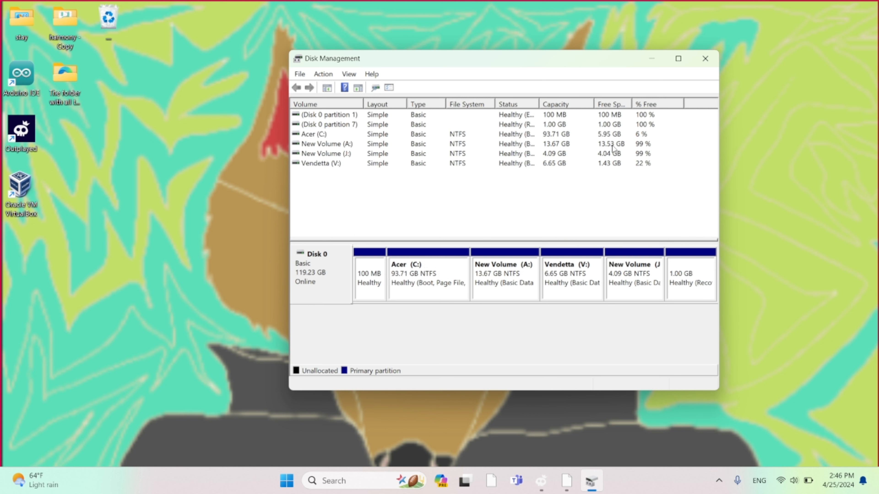
pyautogui.click(510, 283)
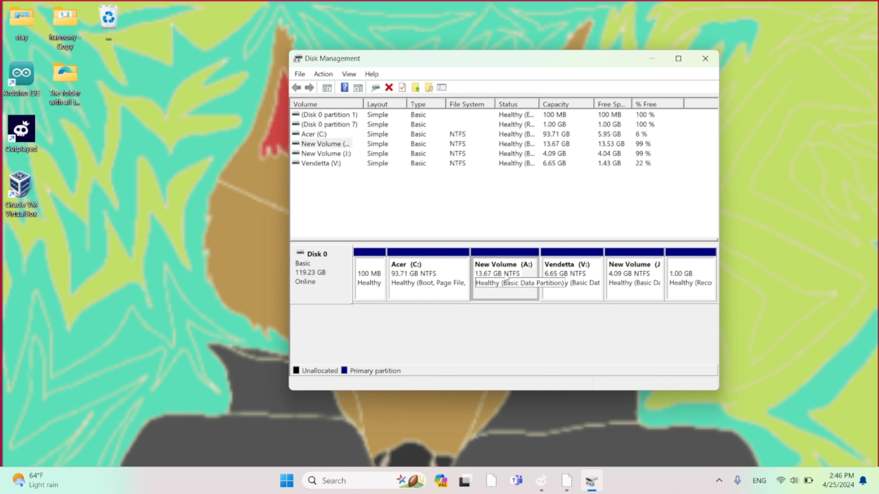
pyautogui.rightClick(506, 276)
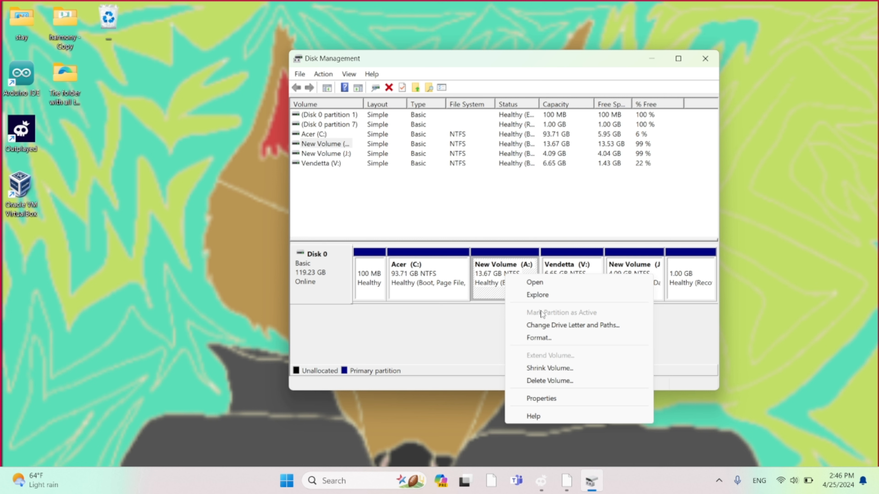
pyautogui.click(564, 368)
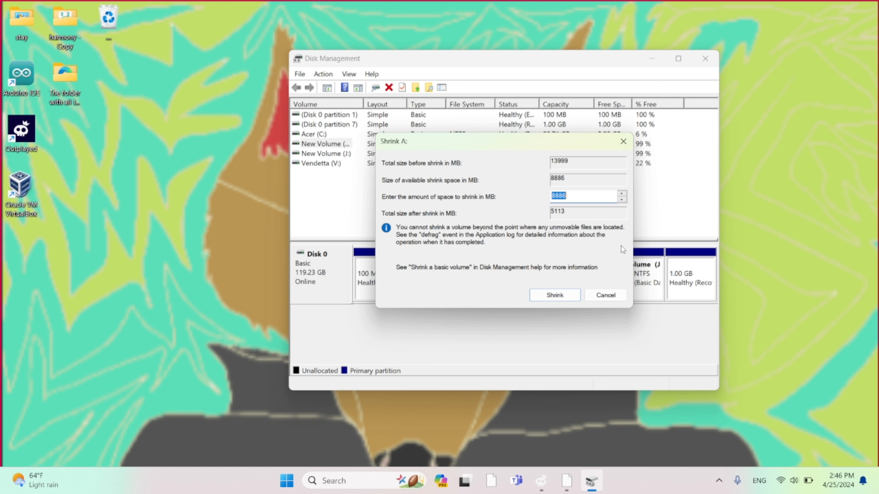
pyautogui.click(567, 298)
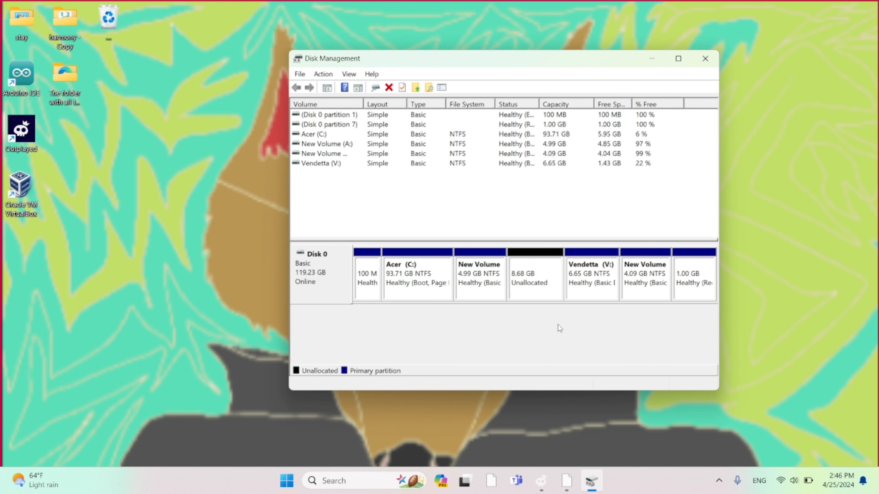
# Check which volume operations are available for the unallocated space and for the Acer (C:) partition.
pyautogui.click(537, 279)
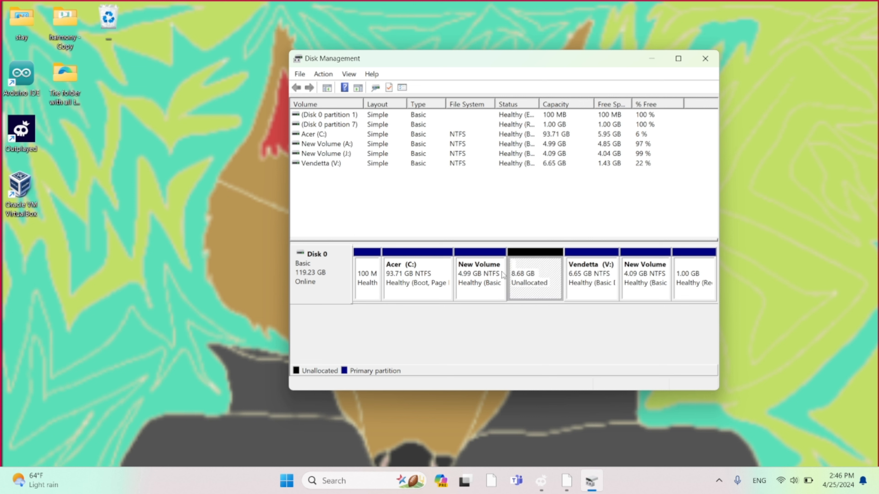
pyautogui.click(425, 279)
pyautogui.click(548, 283)
pyautogui.rightClick(548, 283)
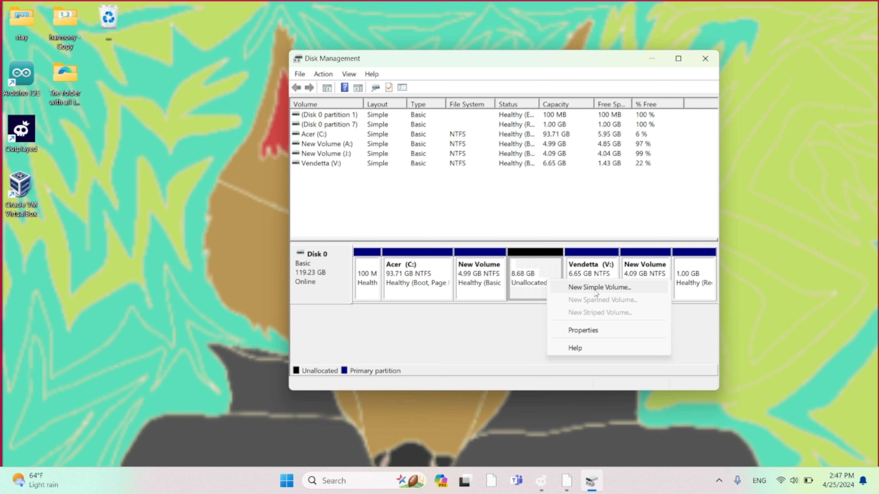
pyautogui.click(409, 276)
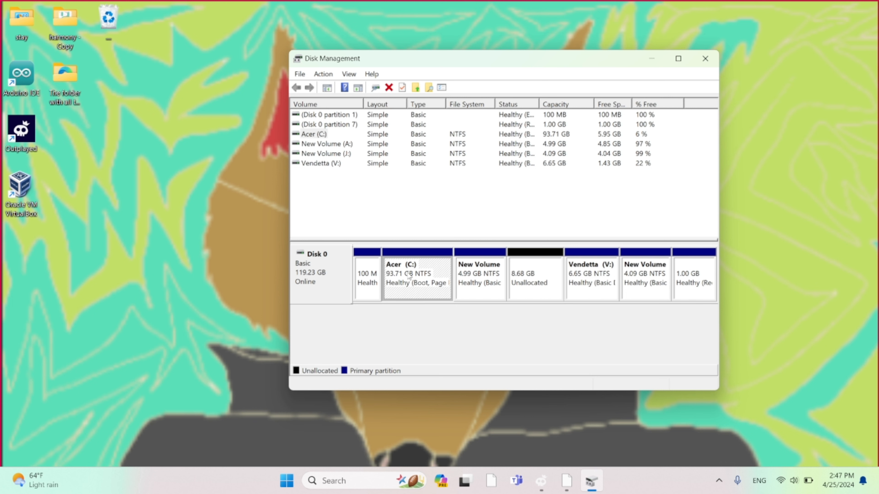
pyautogui.rightClick(409, 276)
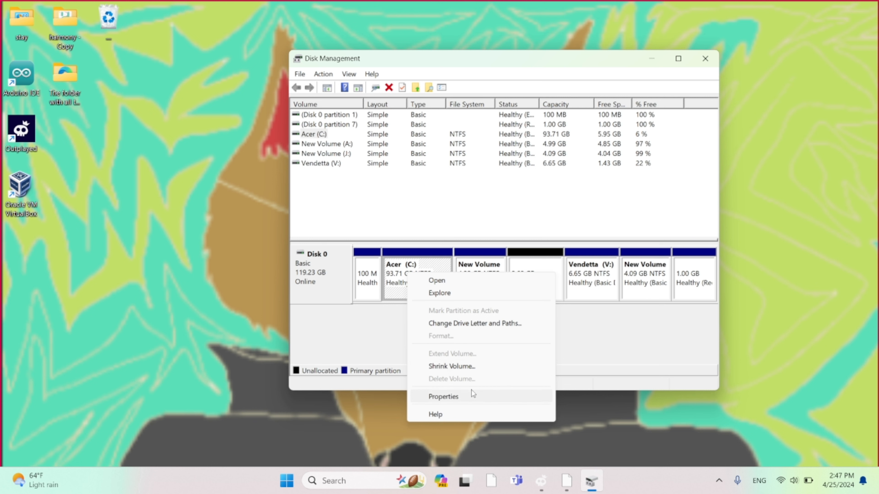
pyautogui.click(600, 336)
# Create an 8886 MB simple volume in the unallocated space with drive letter D, NTFS, label New Volume and quick format.
pyautogui.rightClick(547, 289)
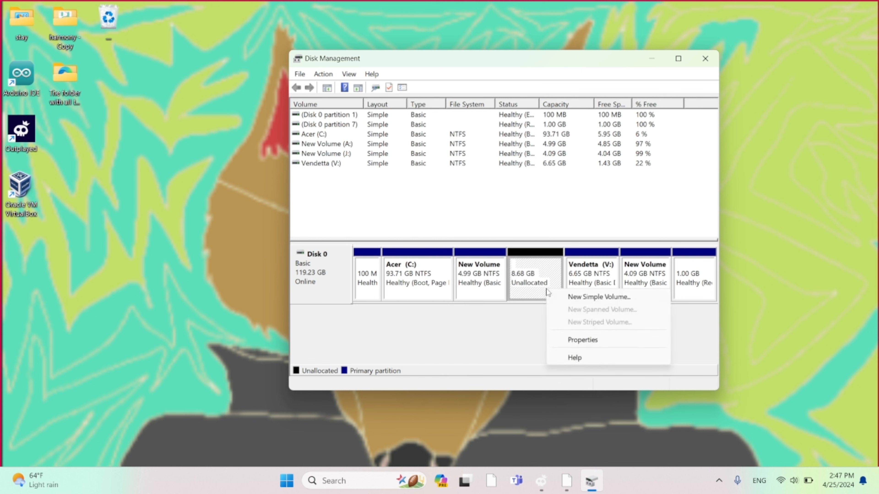
pyautogui.click(580, 297)
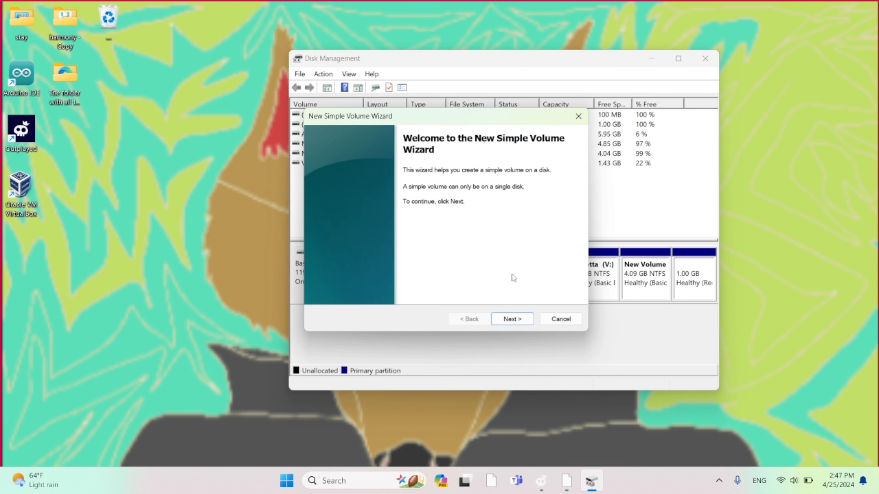
pyautogui.click(511, 318)
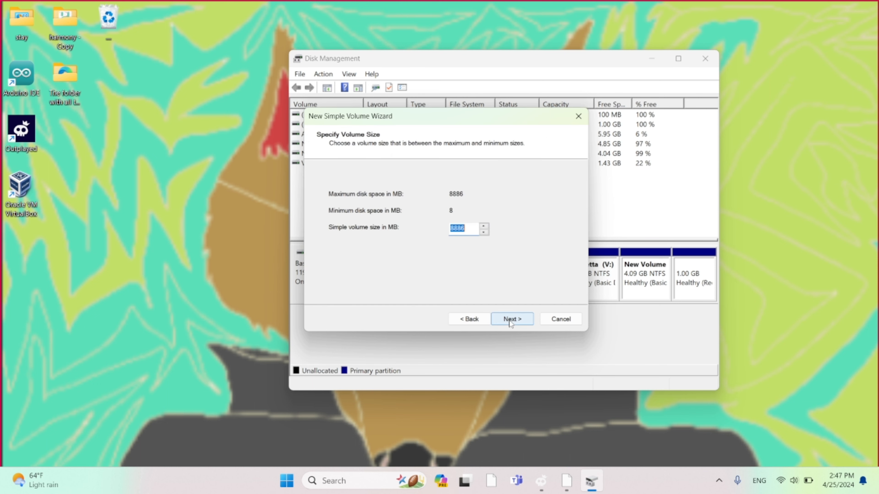
pyautogui.click(509, 319)
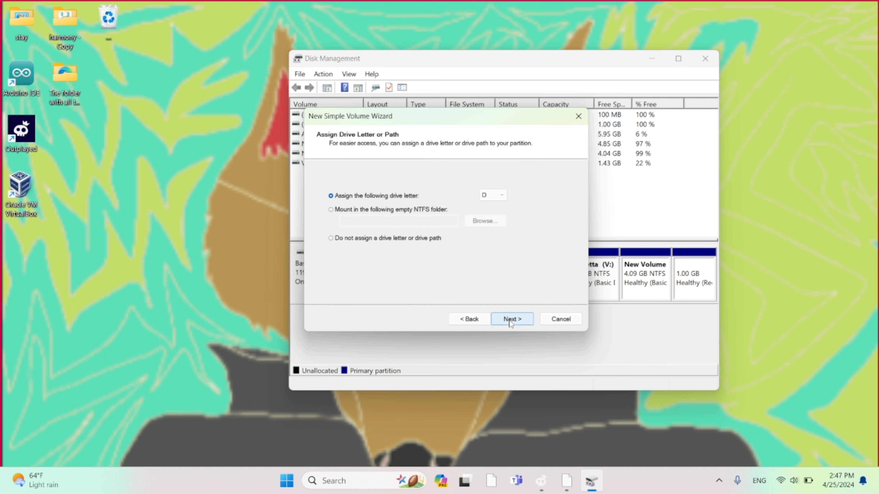
pyautogui.click(508, 319)
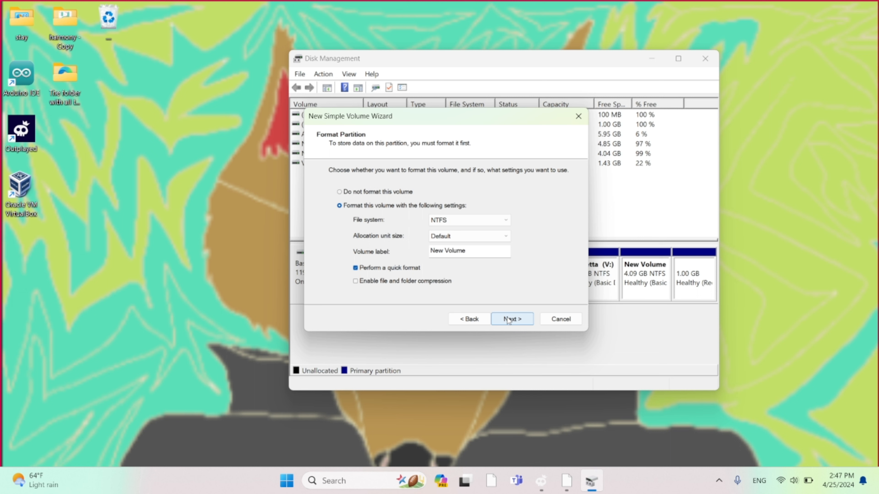
pyautogui.click(508, 319)
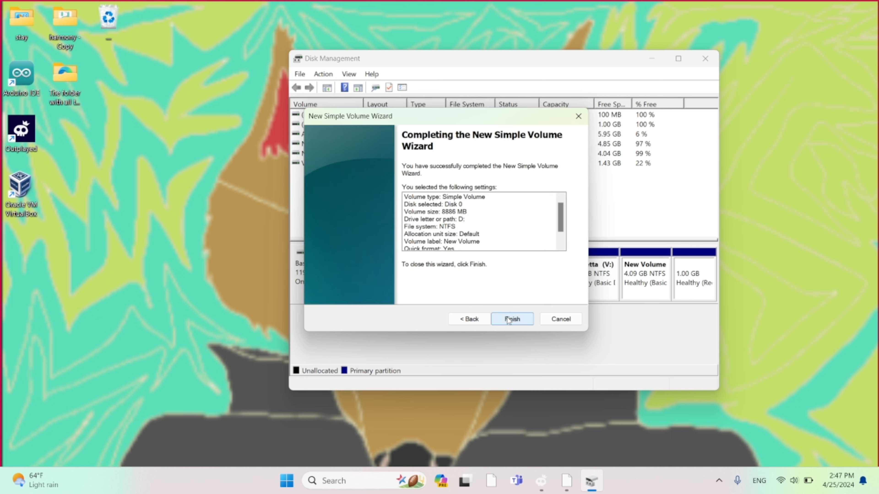
pyautogui.click(509, 319)
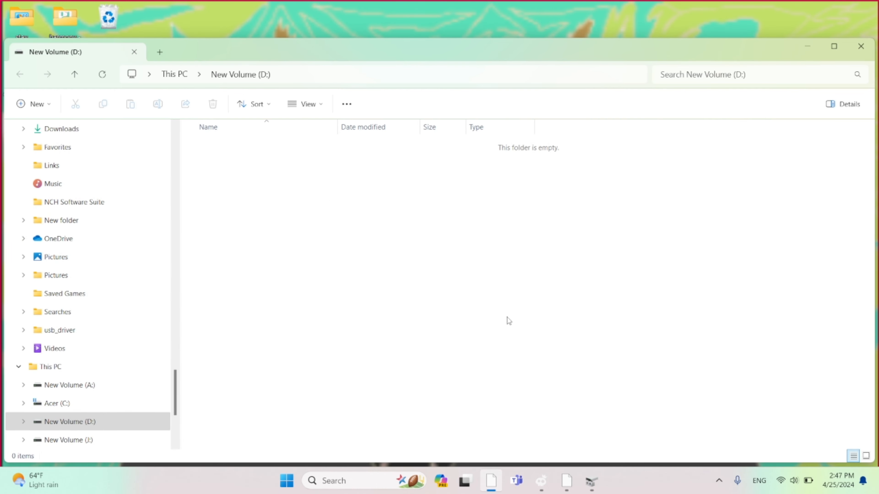
pyautogui.click(857, 48)
# Review the general properties of the Acer (C:) drive and close them without changes.
pyautogui.click(524, 273)
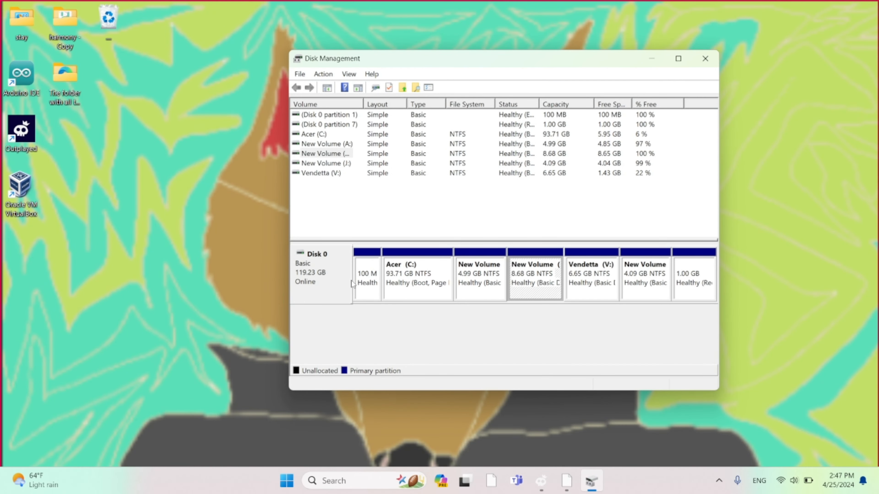
pyautogui.rightClick(415, 281)
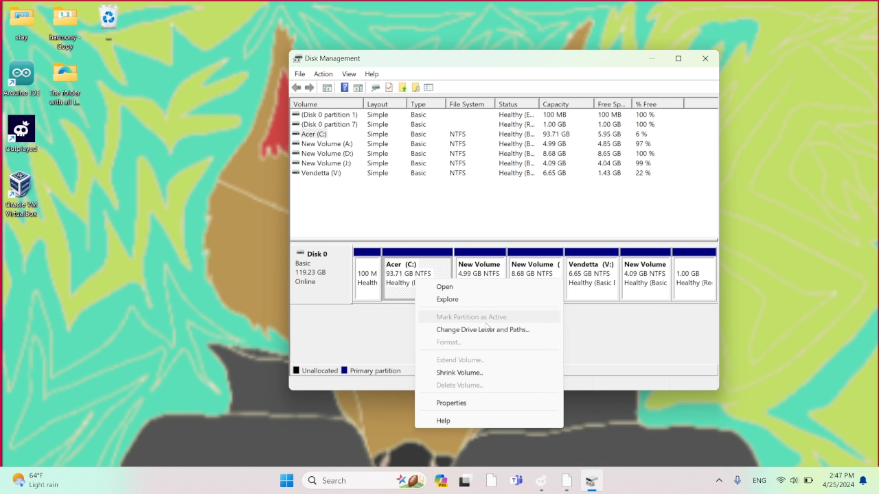
pyautogui.click(470, 402)
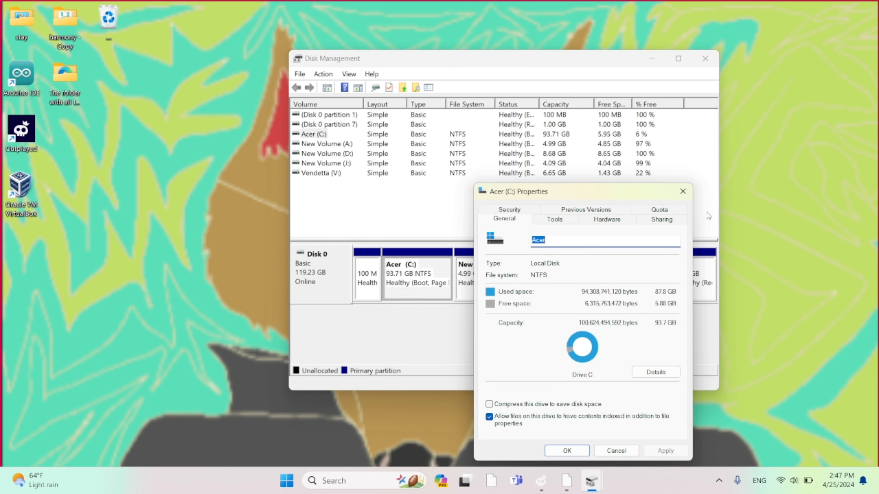
pyautogui.click(683, 191)
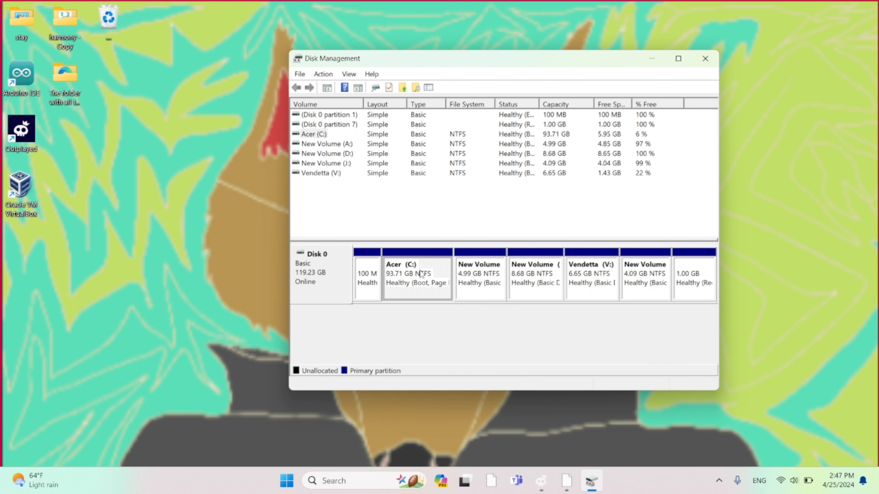
pyautogui.click(529, 274)
pyautogui.click(403, 273)
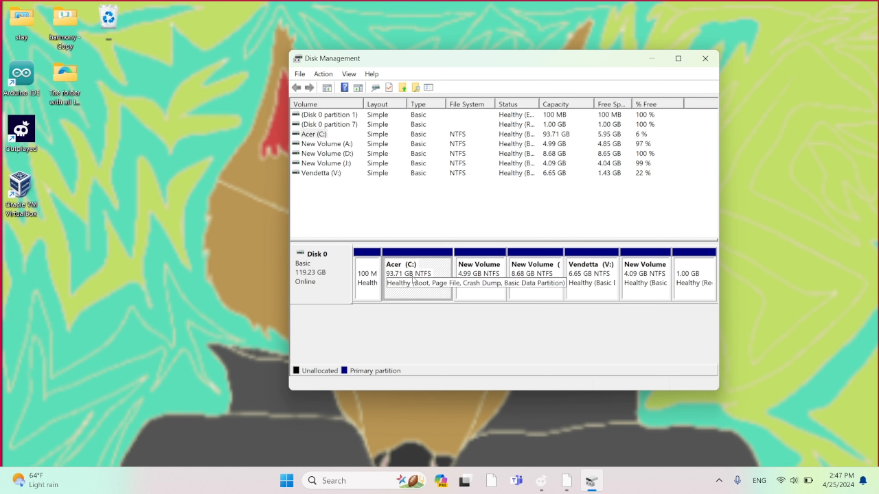
pyautogui.click(325, 74)
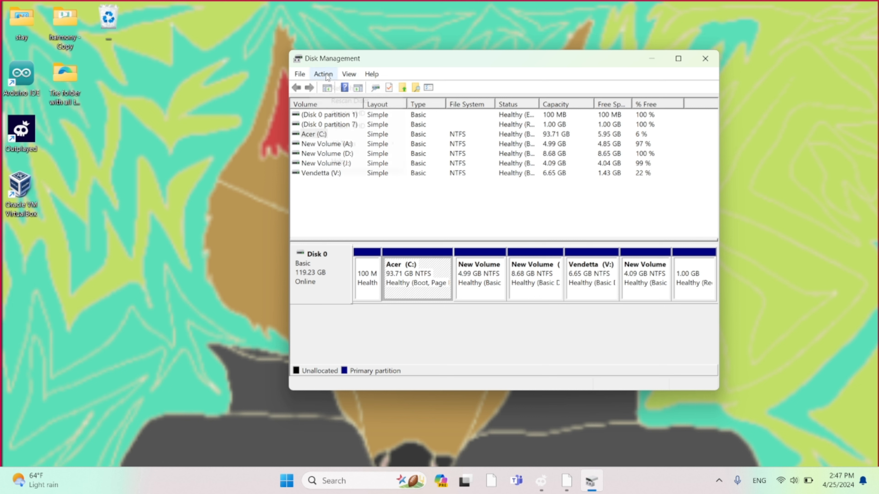
pyautogui.moveTo(343, 78)
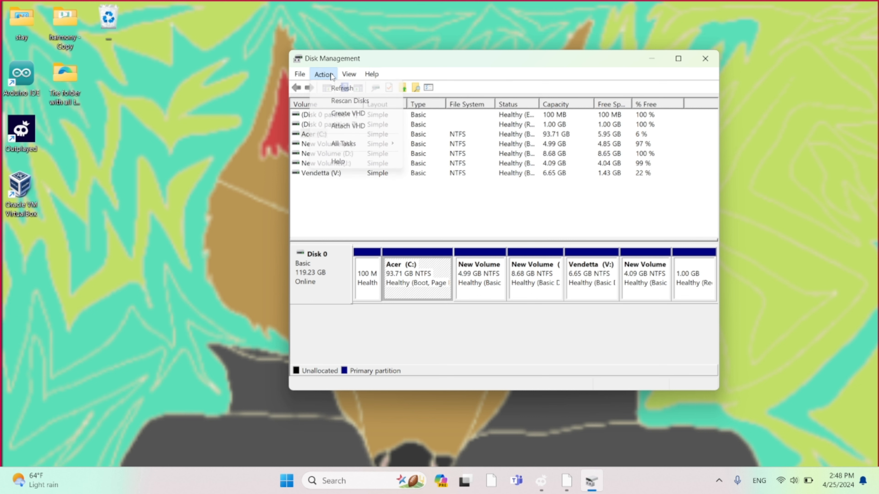
pyautogui.click(311, 75)
pyautogui.click(305, 74)
pyautogui.click(305, 74)
pyautogui.click(319, 73)
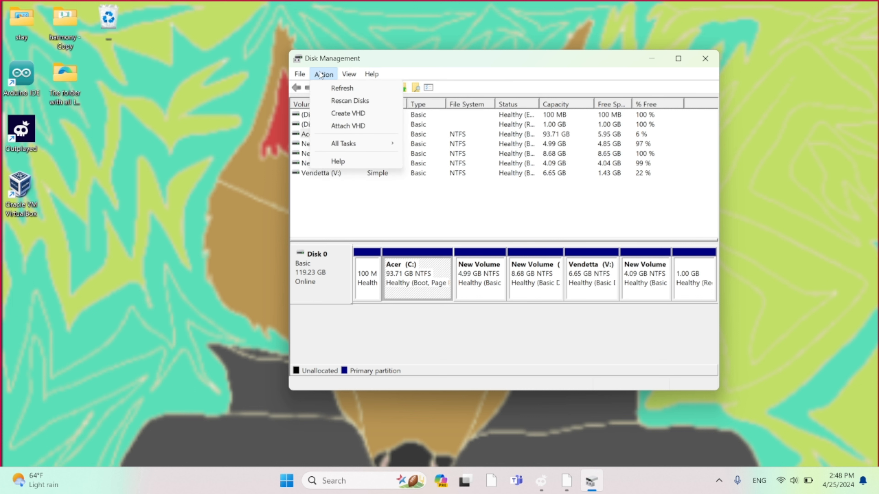
# Review the general properties of the 8.68 GB New Volume (D:) and close them without changes.
pyautogui.click(533, 276)
pyautogui.rightClick(532, 274)
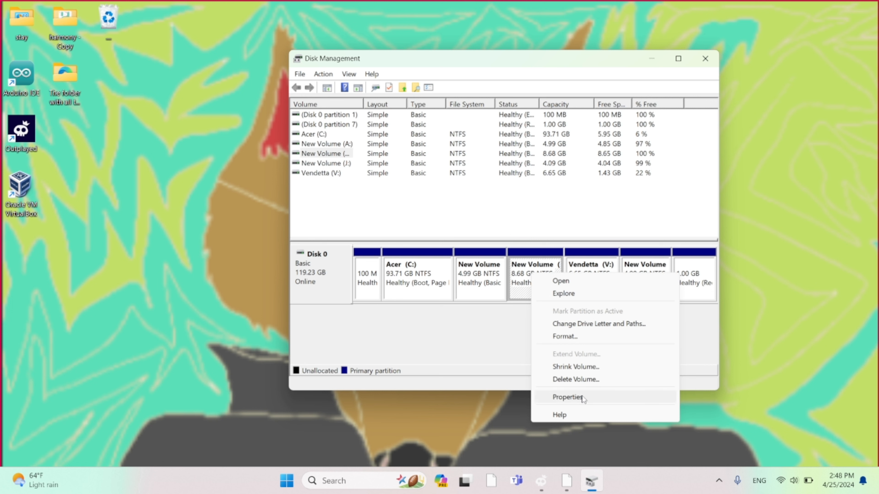
pyautogui.click(568, 397)
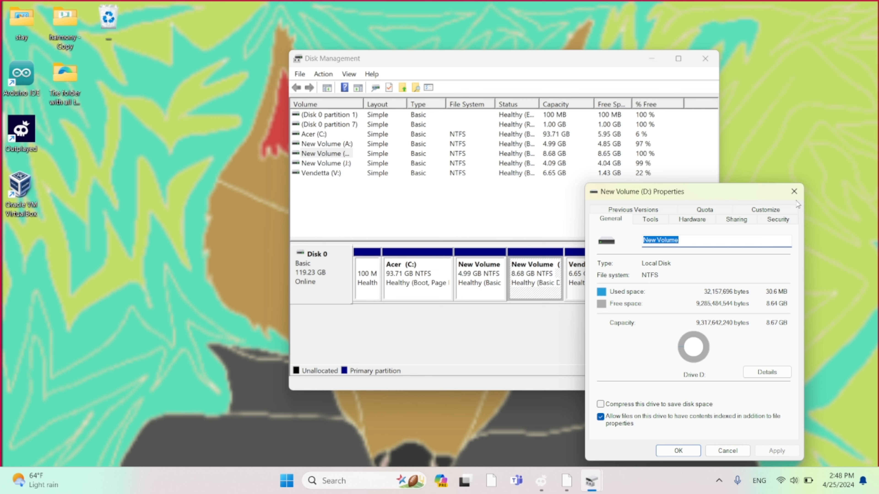
pyautogui.click(793, 192)
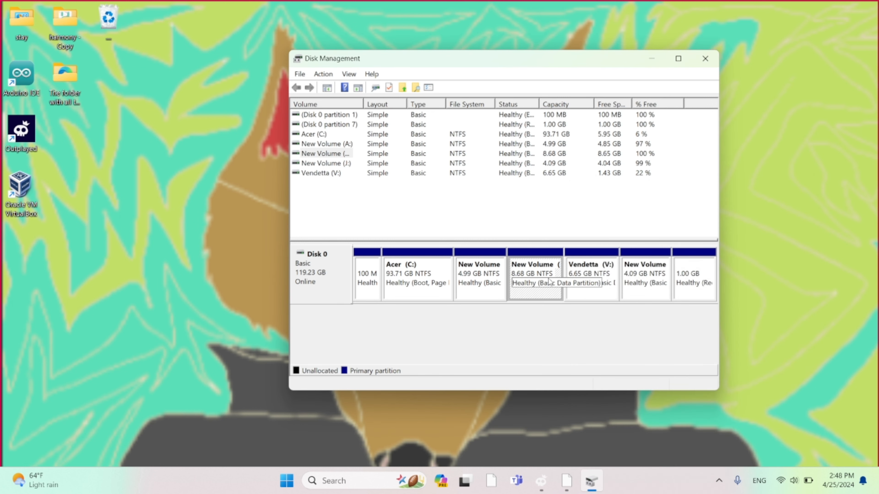
# Check which volume operations are available for the Acer (C:) partition.
pyautogui.click(425, 286)
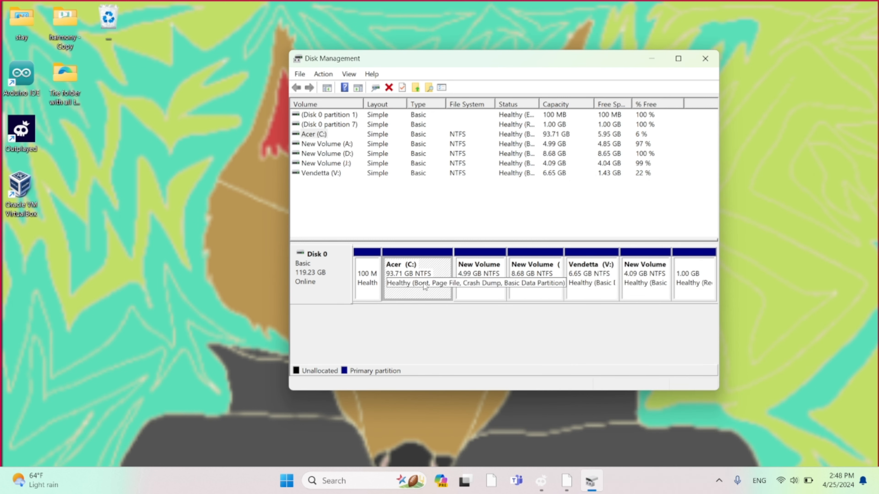
pyautogui.rightClick(425, 286)
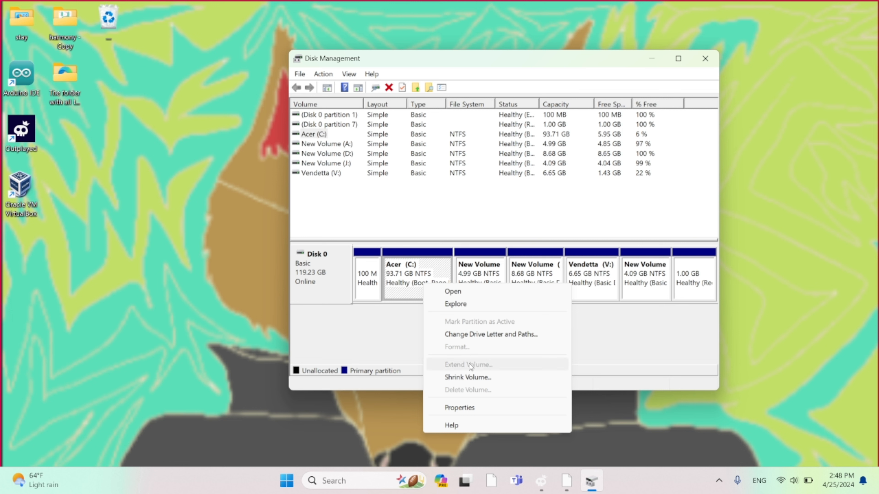
pyautogui.click(626, 338)
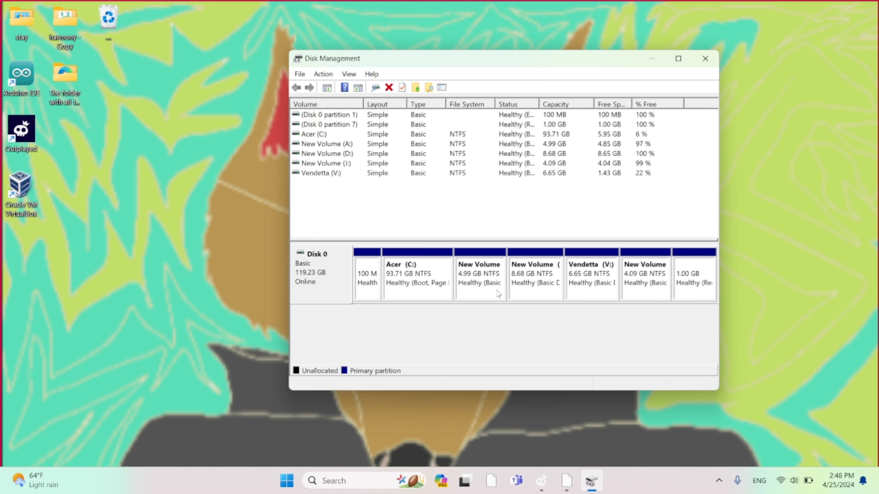
# Delete the 8.68 GB New Volume (D:) from Disk 0 and accept erasing its data.
pyautogui.rightClick(542, 287)
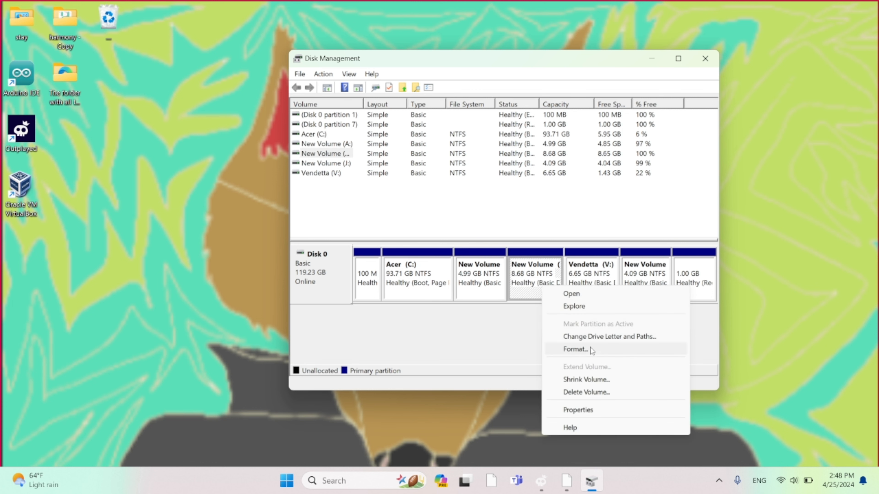
pyautogui.click(589, 393)
pyautogui.click(482, 319)
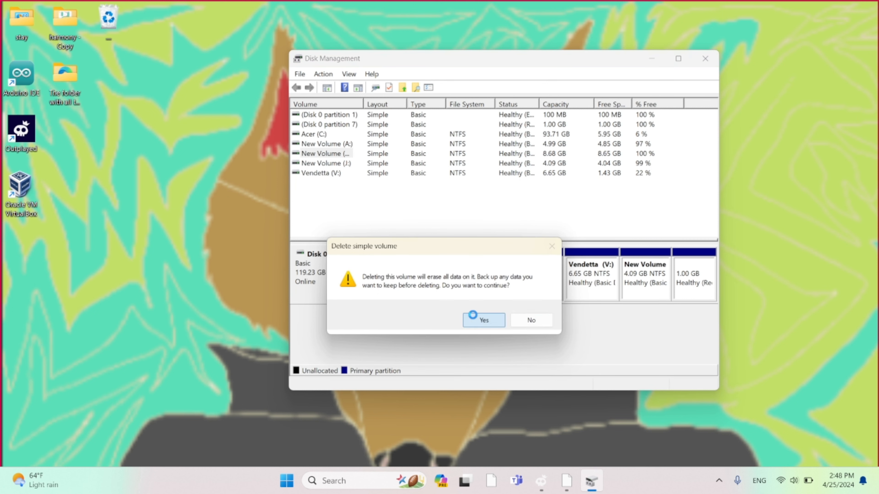
# Check whether the Acer (C:) partition can be extended with the 8.68 GB of unallocated space on Disk 0.
pyautogui.rightClick(421, 280)
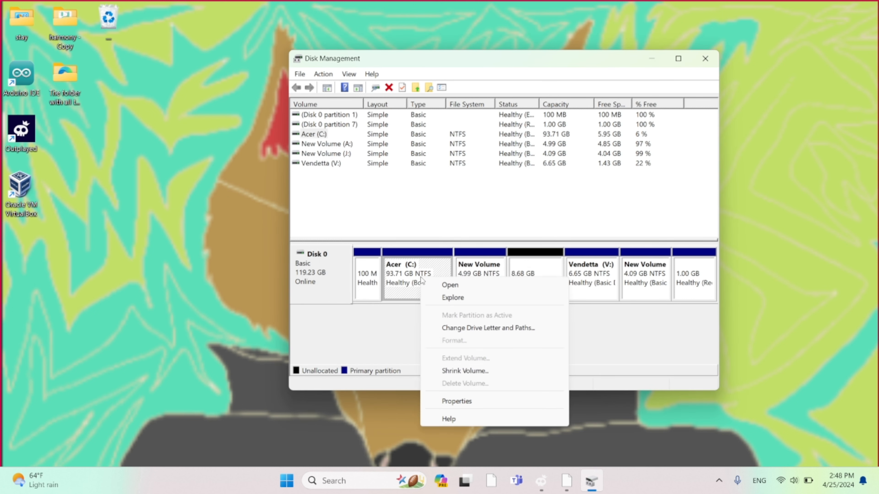
pyautogui.click(419, 280)
pyautogui.rightClick(419, 280)
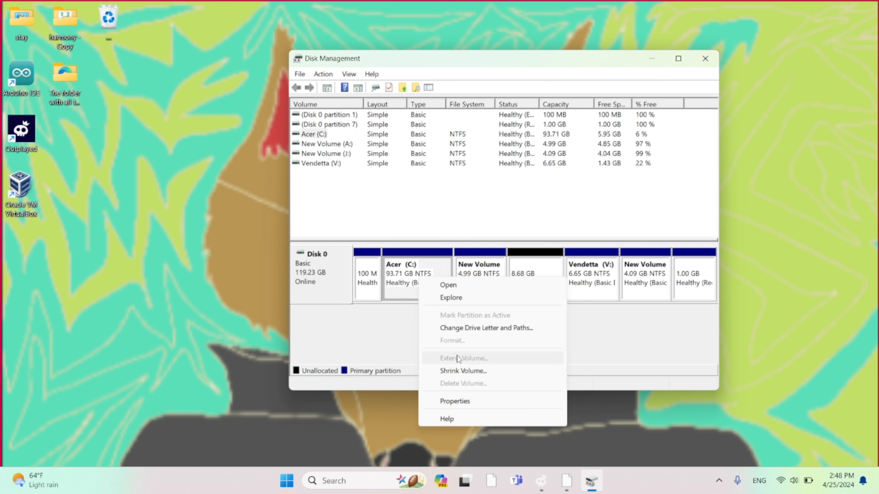
pyautogui.click(408, 296)
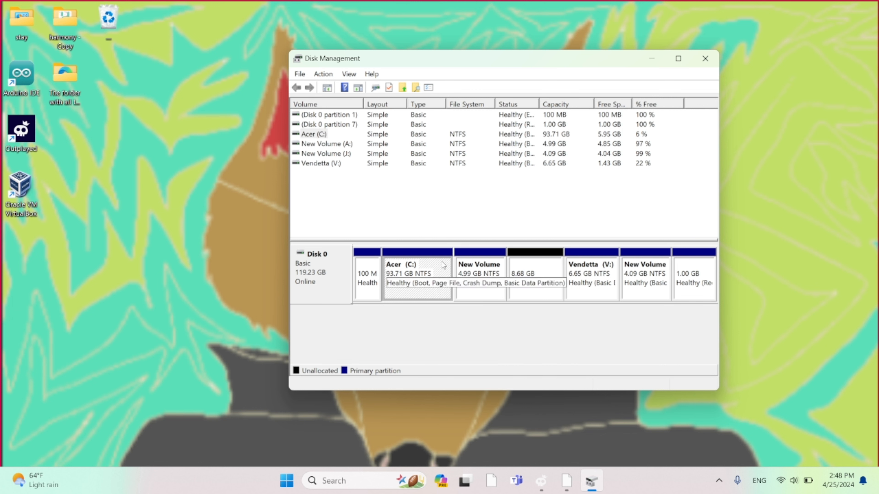
pyautogui.click(536, 276)
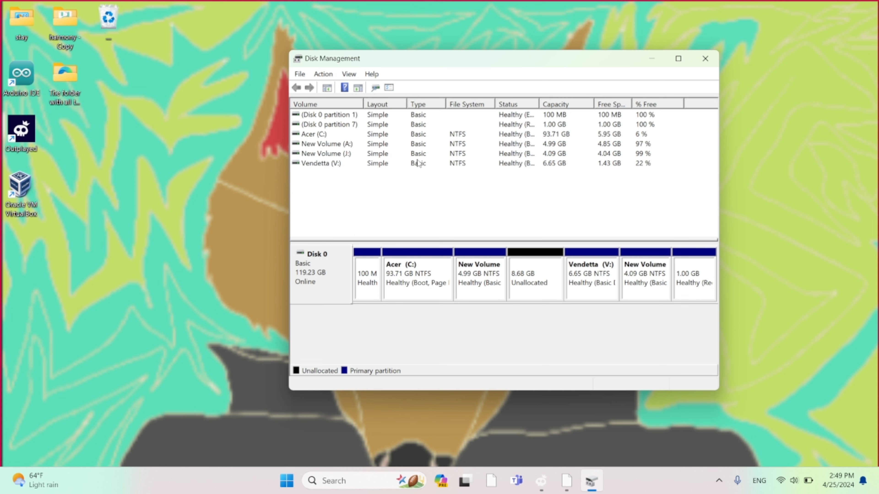
# Check how much space New Volume (A:) can be shrunk by, and leave it without shrinking.
pyautogui.click(339, 146)
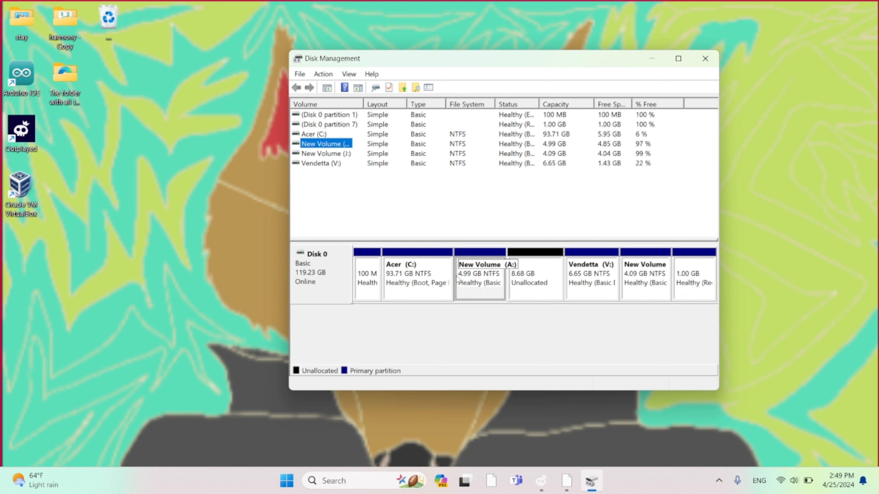
pyautogui.click(486, 281)
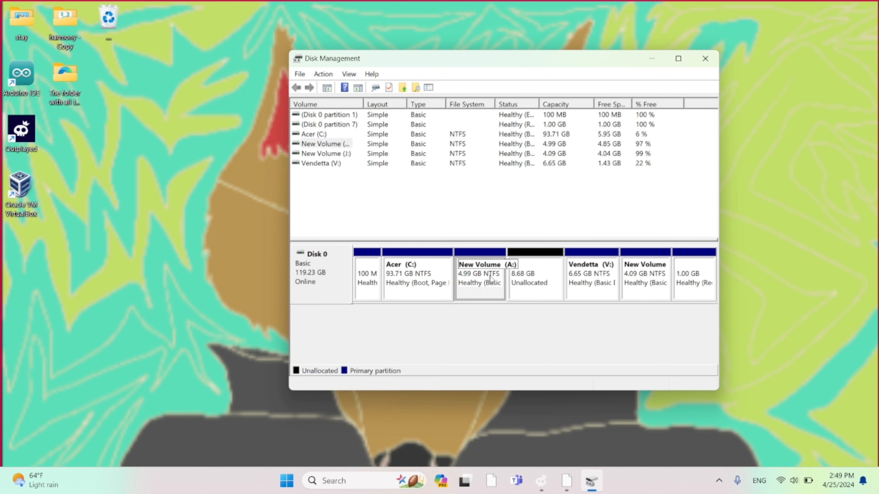
pyautogui.rightClick(490, 278)
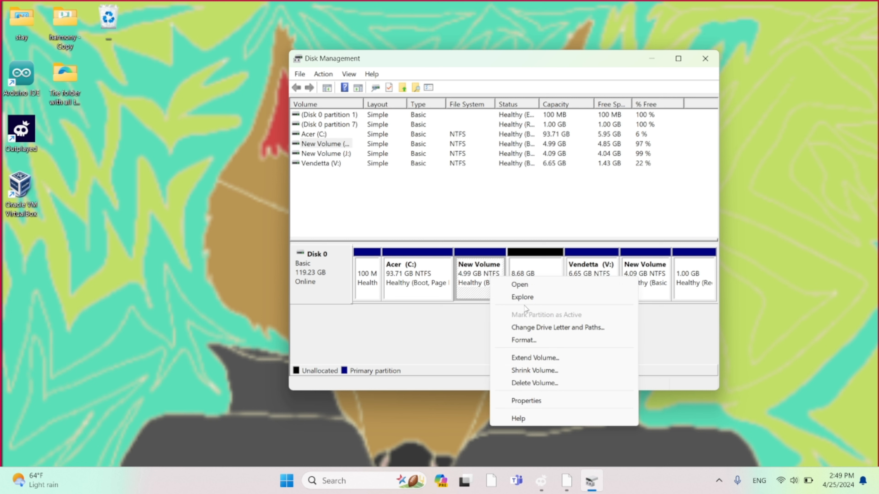
pyautogui.click(546, 369)
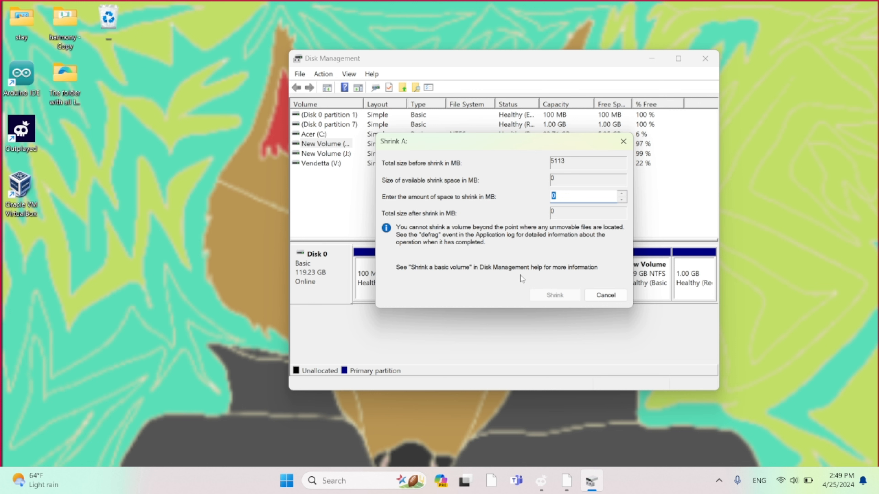
pyautogui.click(606, 295)
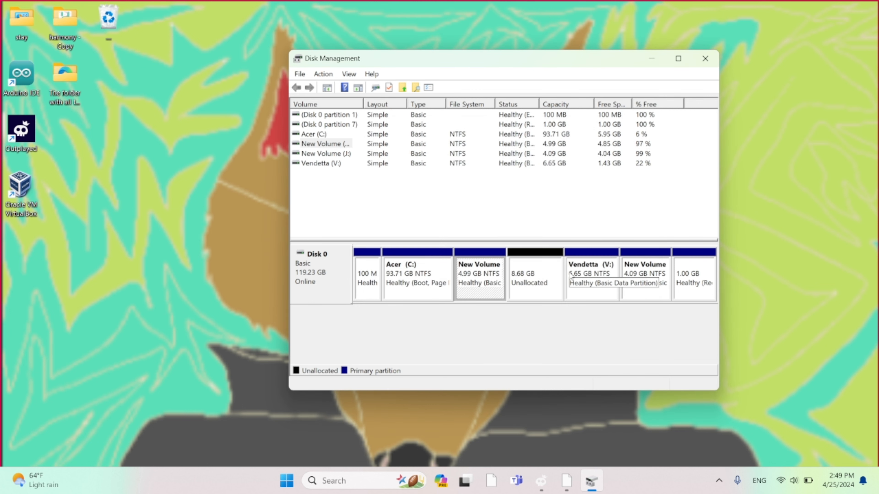
# Shrink New Volume (J:) on Disk 0 by 3112 MB.
pyautogui.click(643, 285)
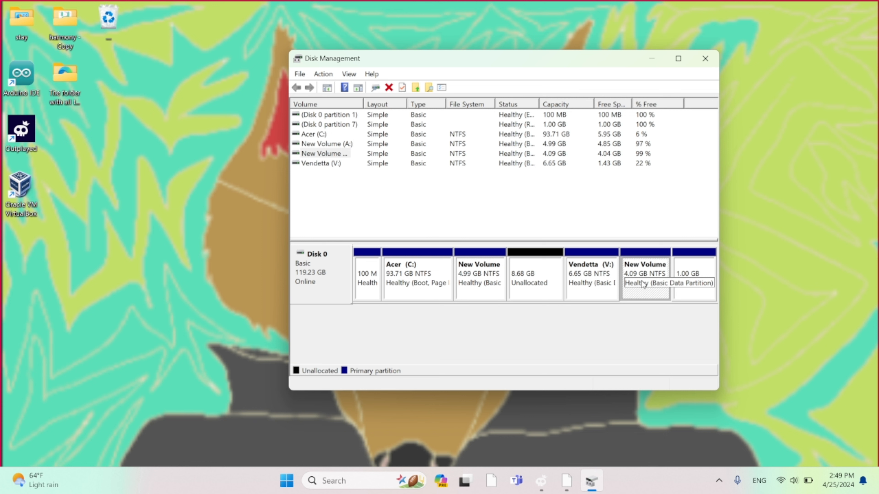
pyautogui.rightClick(642, 283)
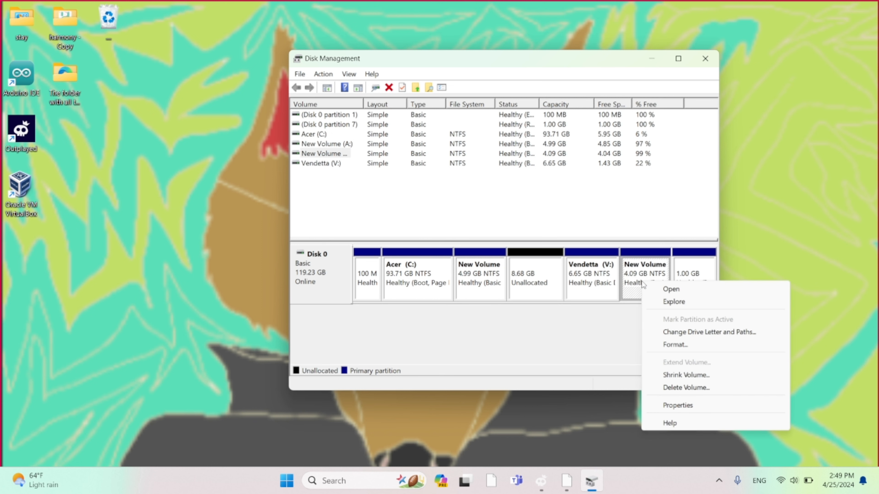
pyautogui.click(684, 377)
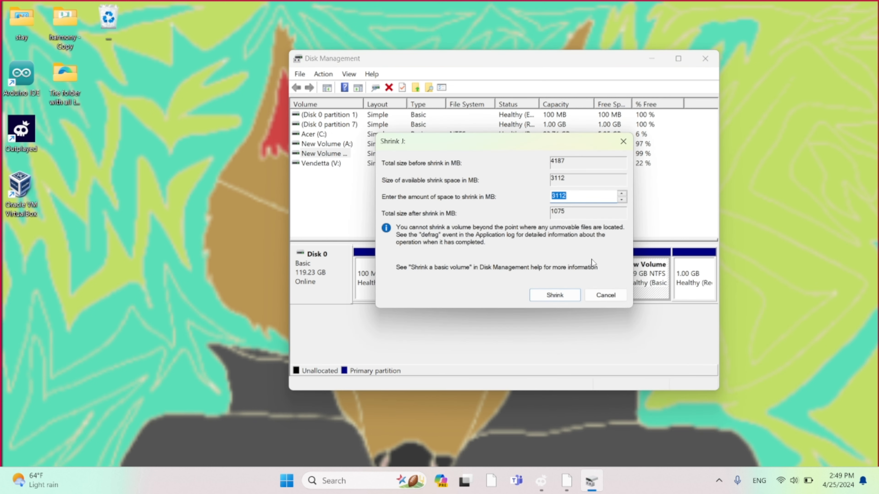
pyautogui.click(546, 294)
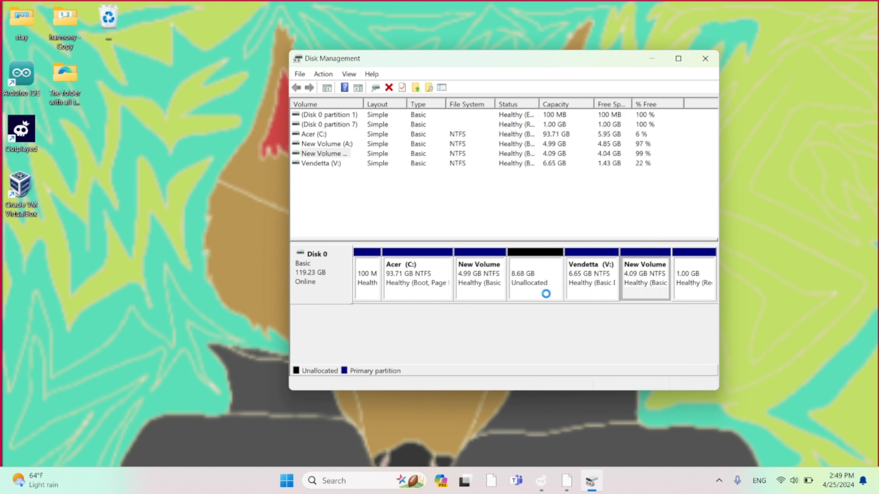
# Examine the two unallocated spaces on Disk 0 and check the volume operations available for Acer (C:) and the 8.68 GB space.
pyautogui.click(650, 275)
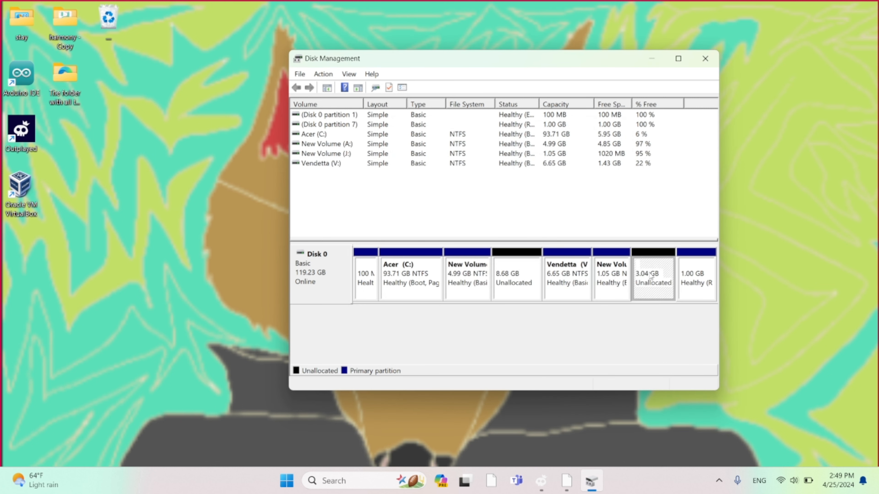
pyautogui.click(507, 284)
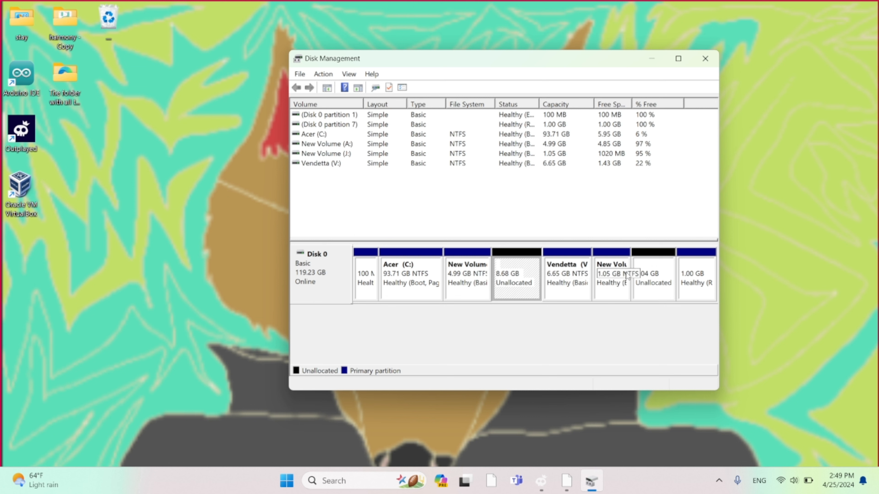
pyautogui.click(670, 281)
pyautogui.click(525, 279)
pyautogui.click(399, 272)
pyautogui.rightClick(399, 272)
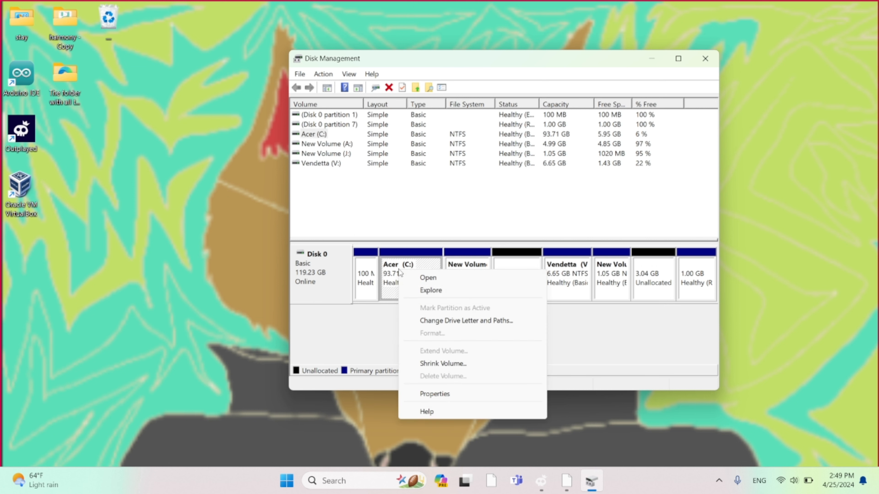
pyautogui.click(582, 353)
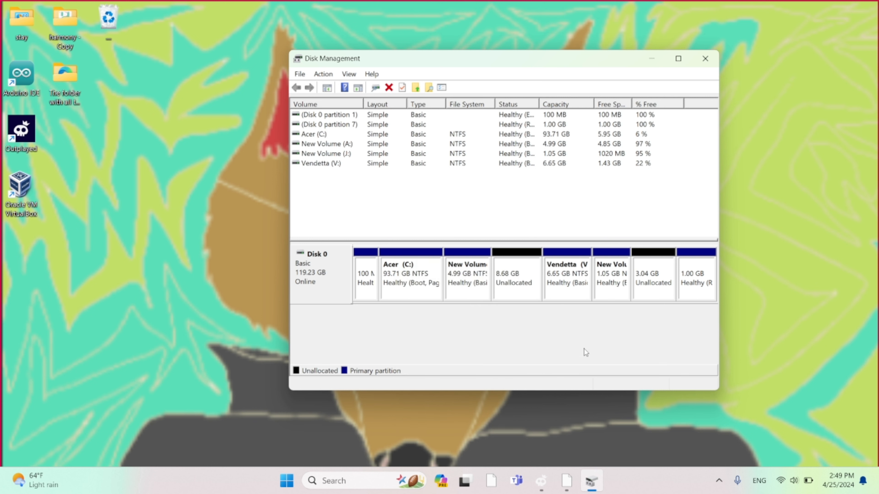
pyautogui.click(514, 289)
pyautogui.rightClick(514, 289)
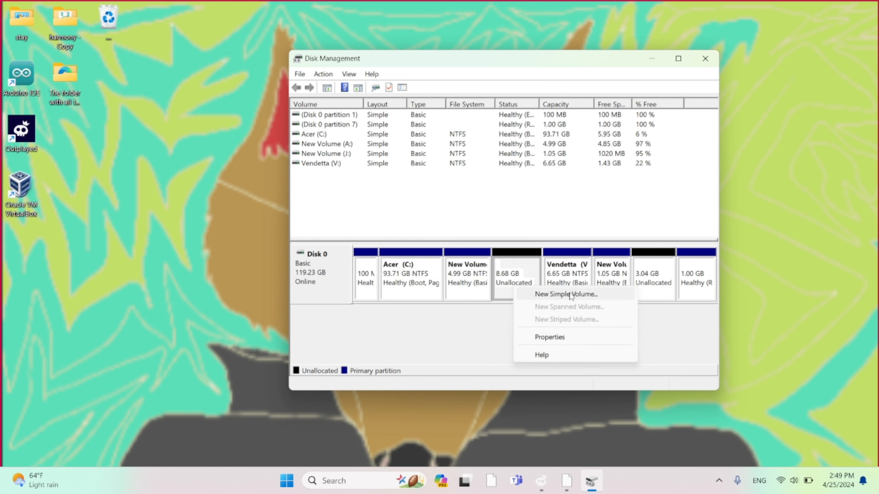
pyautogui.click(653, 276)
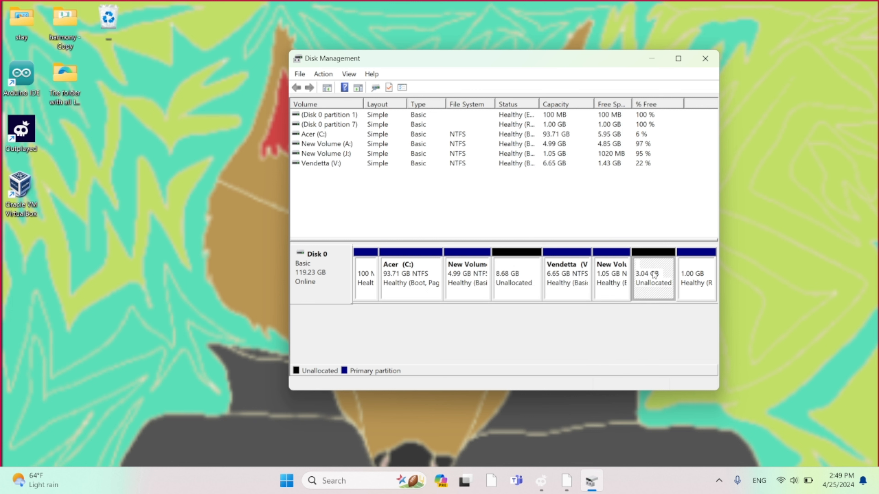
pyautogui.rightClick(509, 279)
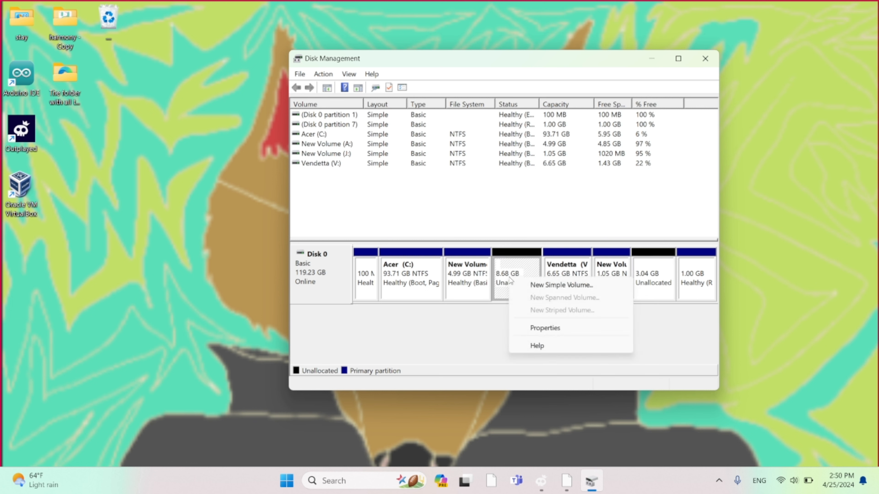
pyautogui.click(544, 289)
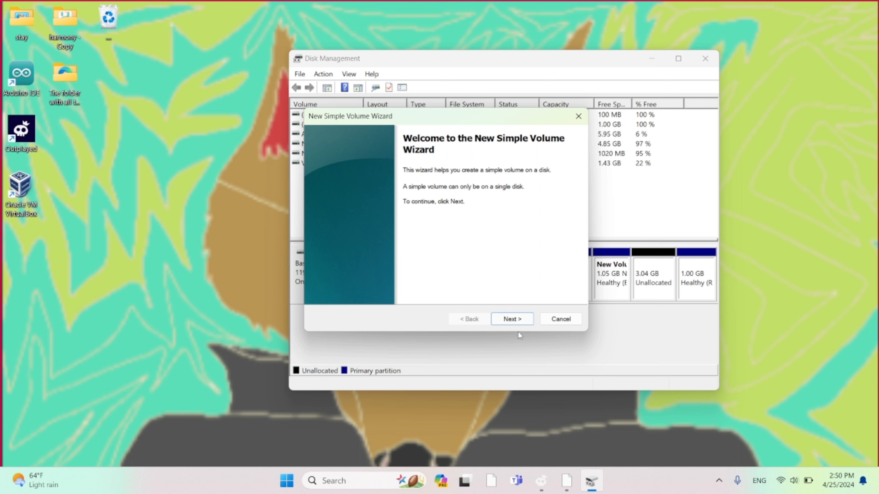
pyautogui.click(513, 319)
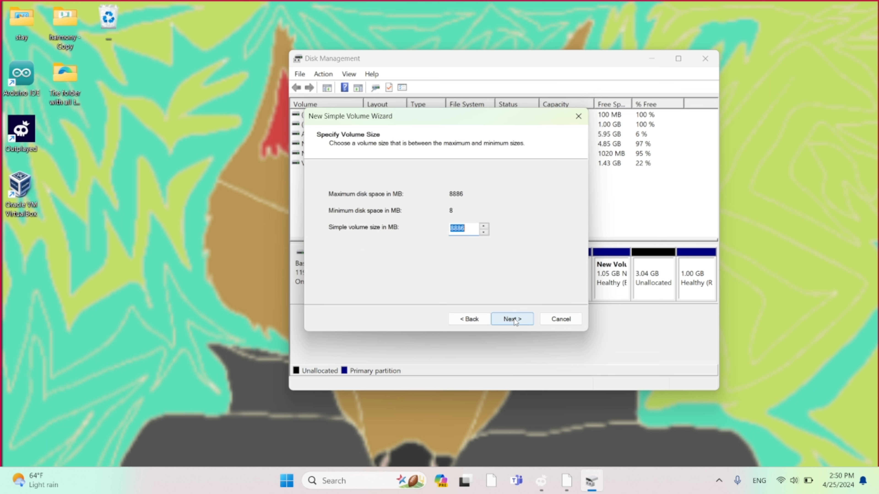
pyautogui.click(559, 318)
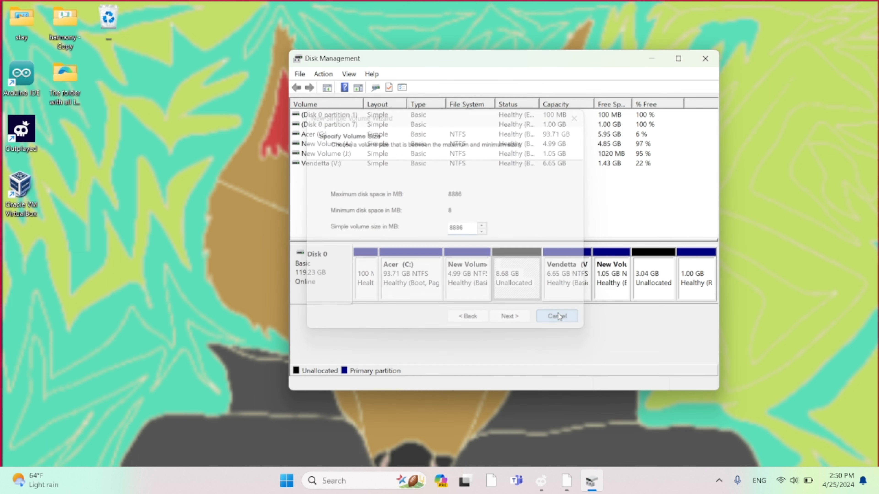
# Check the operations available for the 3.04 GB unallocated space and whether Acer (C:) can be extended.
pyautogui.rightClick(672, 276)
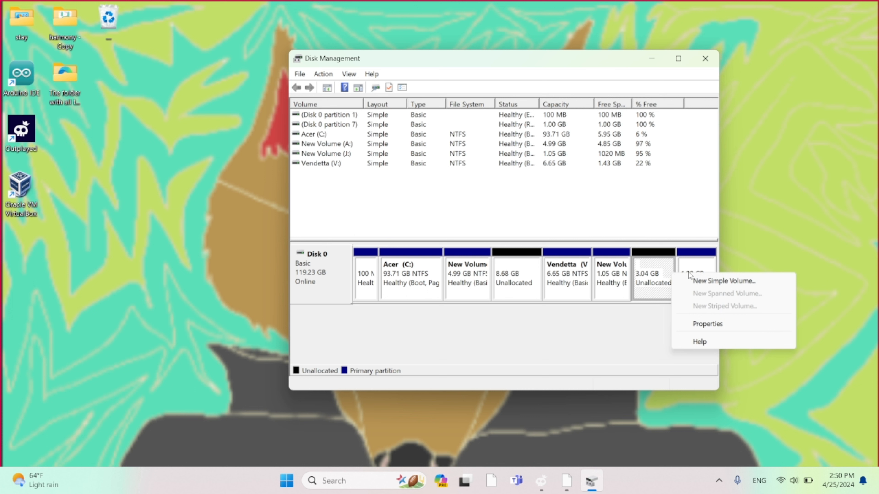
pyautogui.click(636, 320)
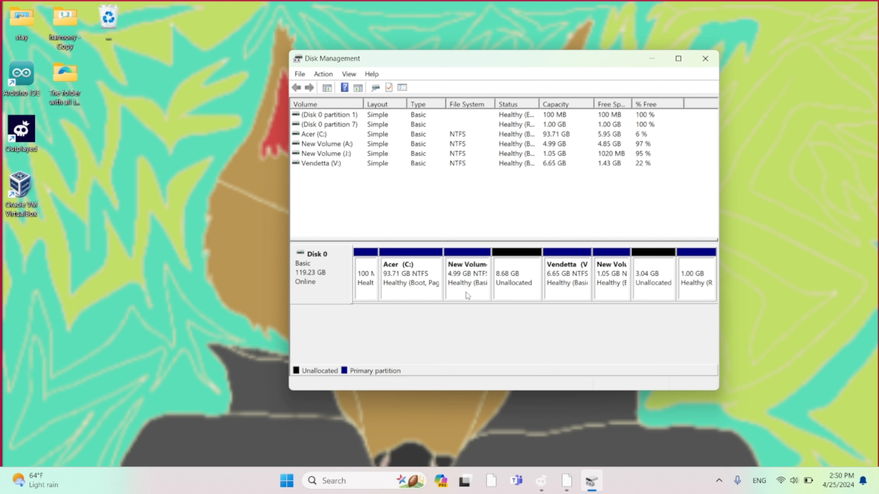
pyautogui.click(421, 282)
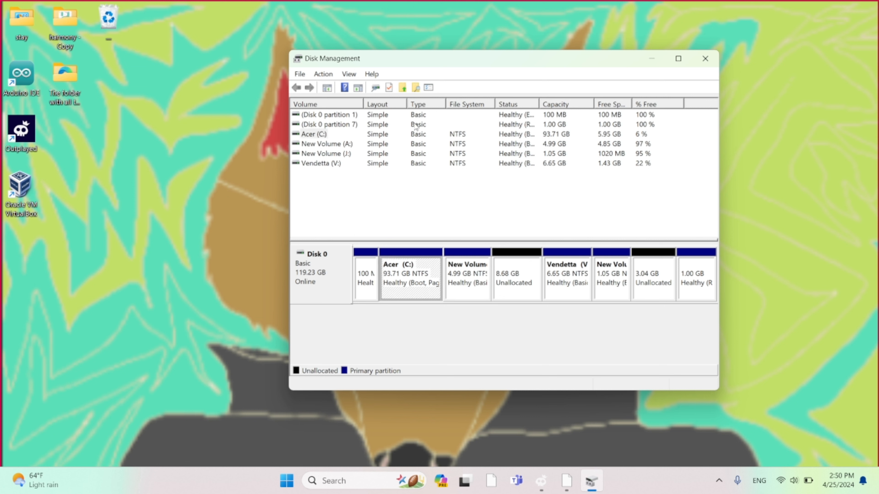
pyautogui.click(350, 74)
pyautogui.moveTo(330, 74)
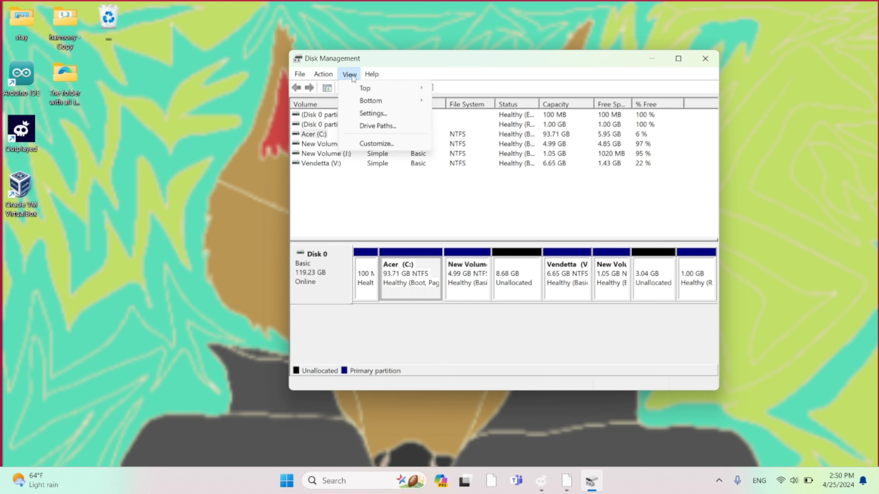
pyautogui.moveTo(367, 77)
pyautogui.click(405, 292)
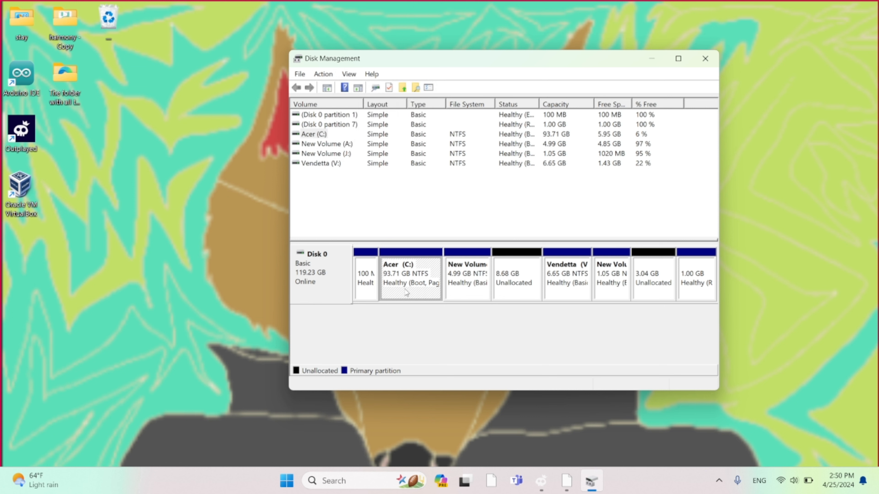
pyautogui.rightClick(406, 292)
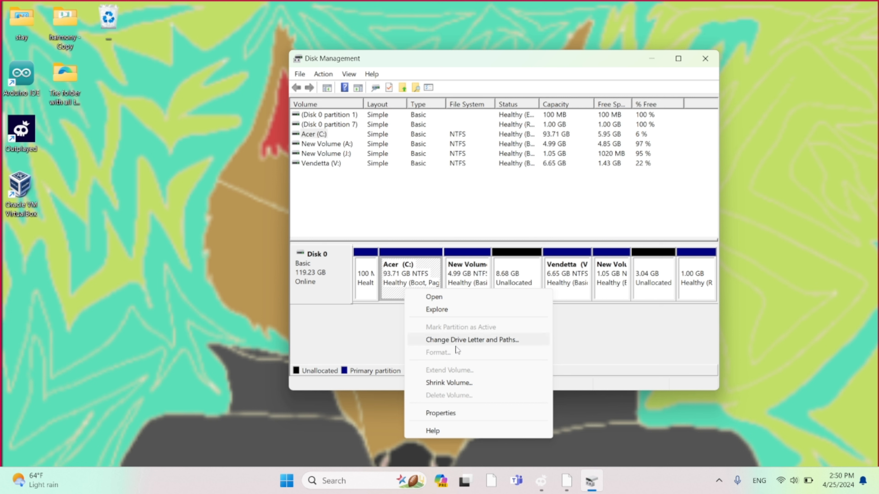
pyautogui.click(618, 338)
# Create an 8886 MB simple volume in the 8.68 GB unallocated space, with no drive letter and no formatting.
pyautogui.click(526, 292)
pyautogui.rightClick(526, 293)
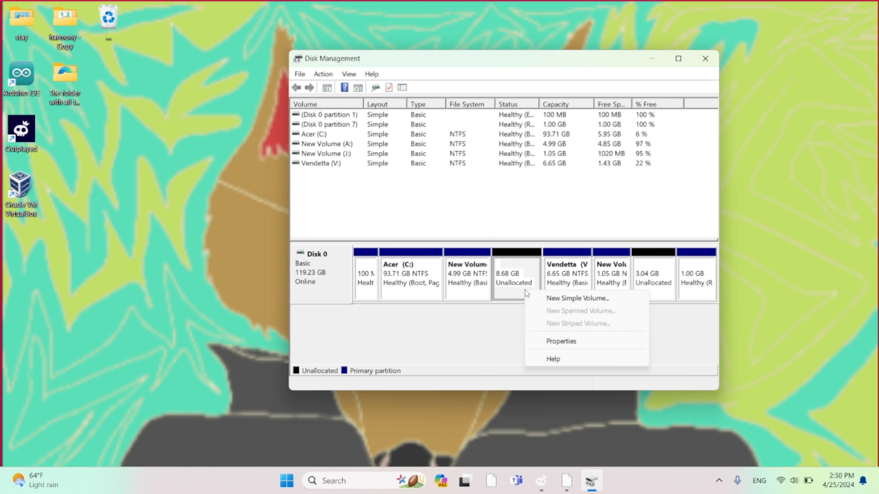
pyautogui.click(568, 298)
pyautogui.click(502, 319)
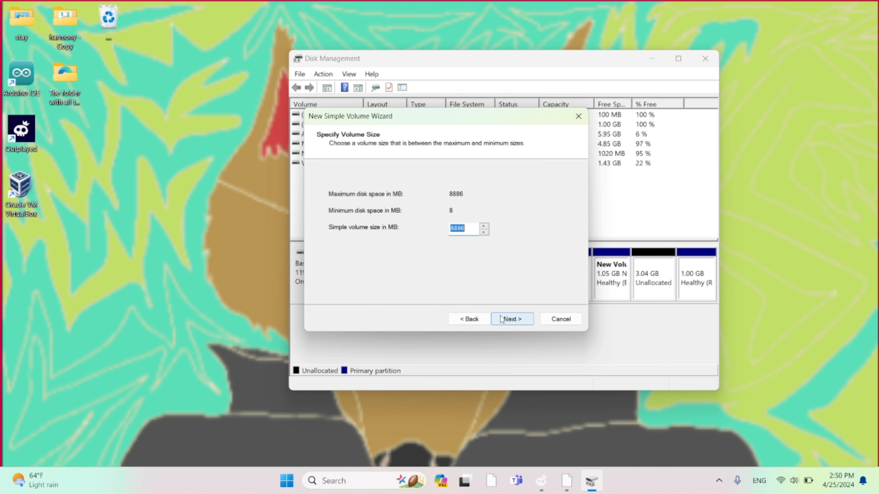
pyautogui.click(508, 320)
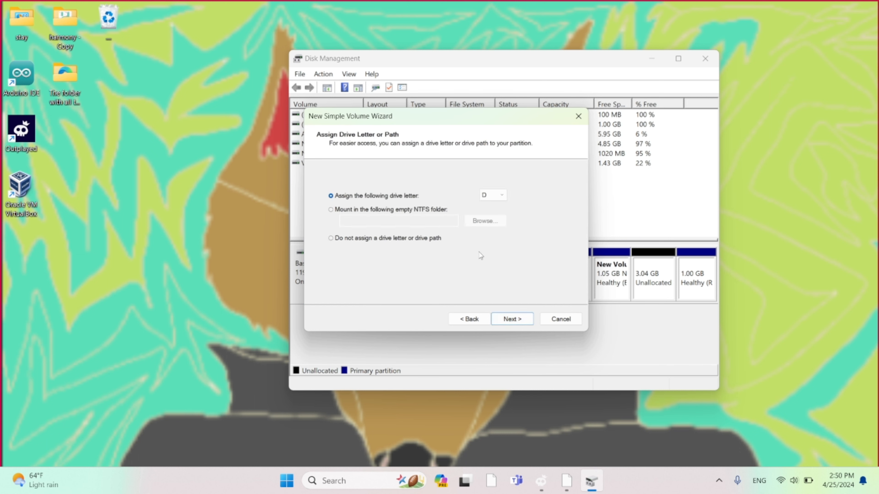
pyautogui.click(338, 238)
pyautogui.click(519, 324)
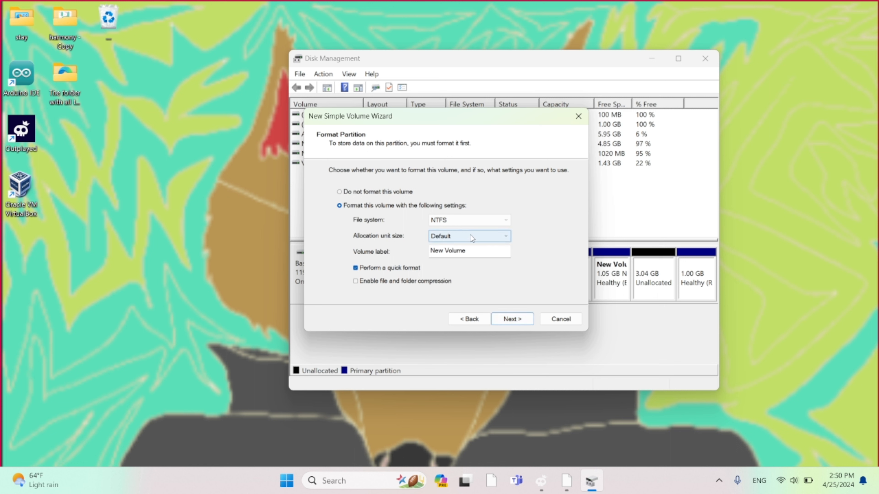
pyautogui.click(482, 219)
pyautogui.click(482, 216)
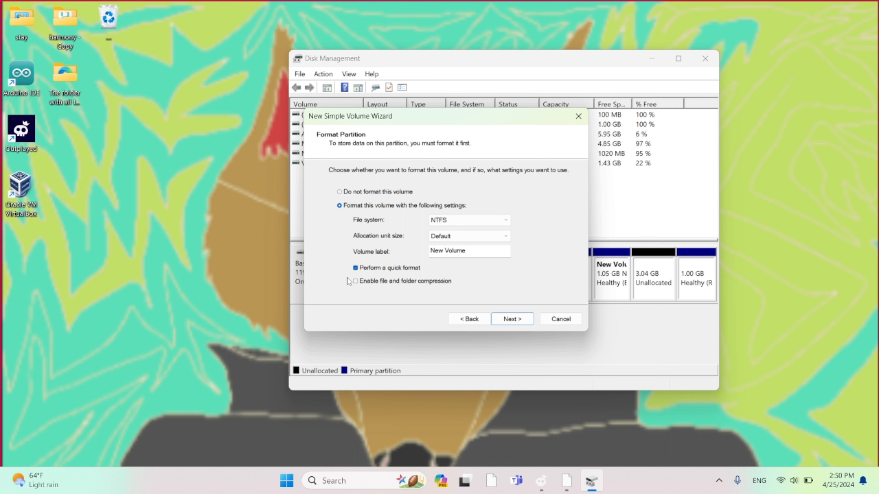
pyautogui.click(341, 192)
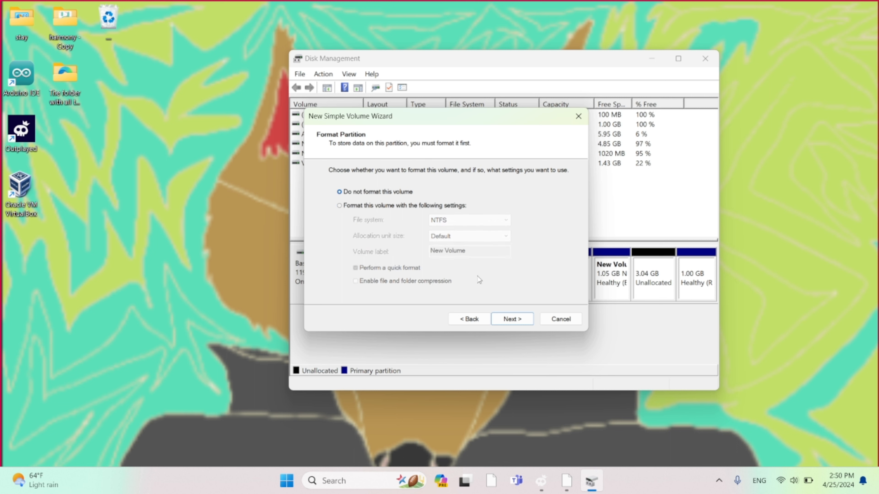
pyautogui.click(524, 323)
pyautogui.click(523, 320)
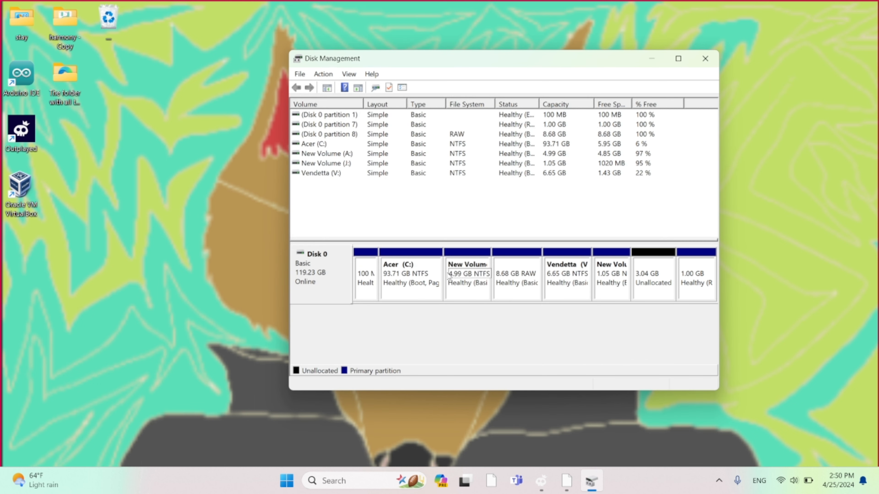
# Inspect Acer (C:) and the 8.68 GB RAW partition, and view the disk properties from the 3.04 GB unallocated space.
pyautogui.rightClick(408, 272)
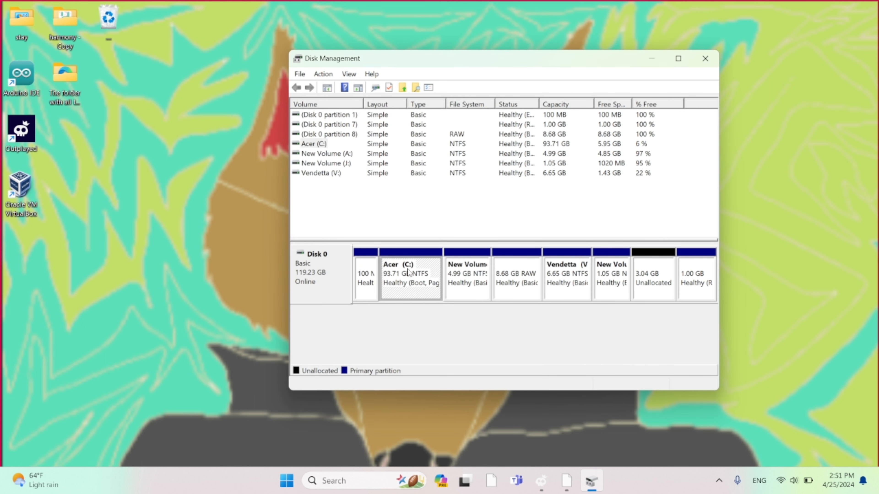
pyautogui.click(387, 322)
pyautogui.click(523, 263)
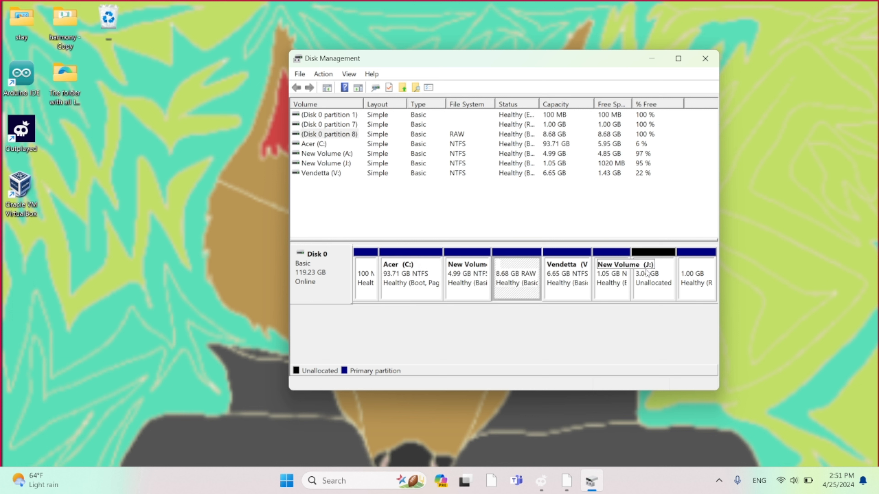
pyautogui.click(621, 282)
pyautogui.rightClick(643, 279)
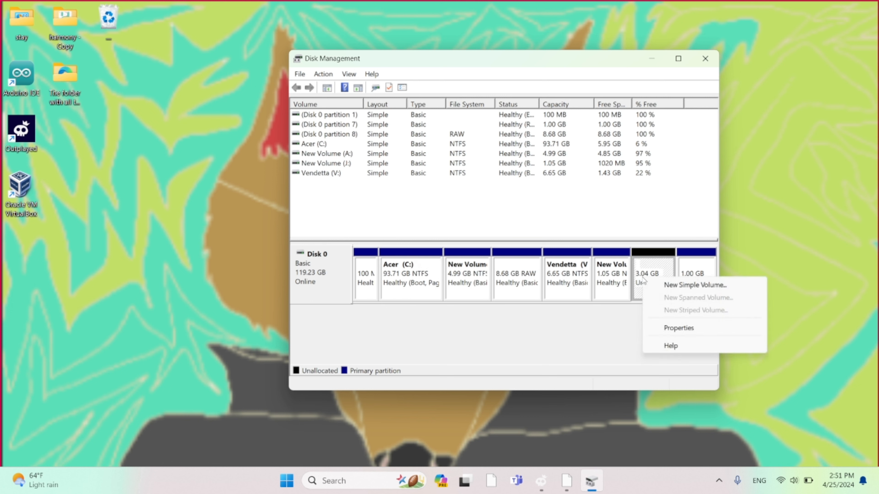
pyautogui.click(669, 328)
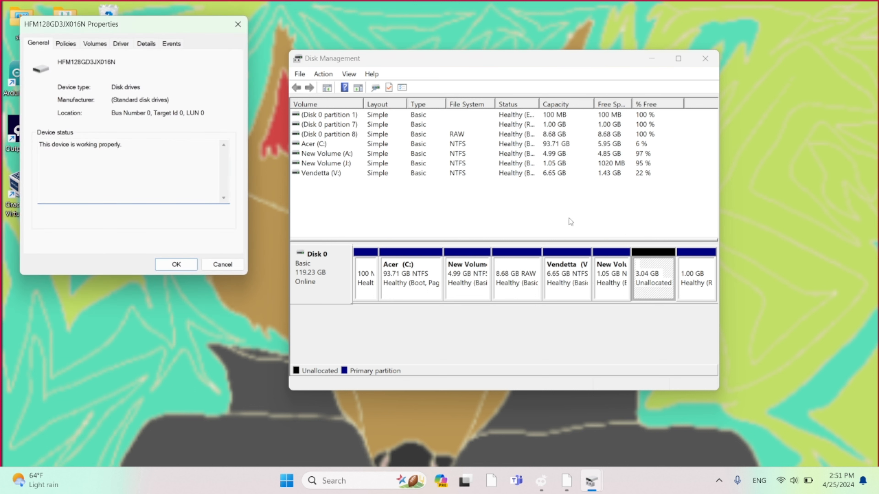
pyautogui.click(238, 24)
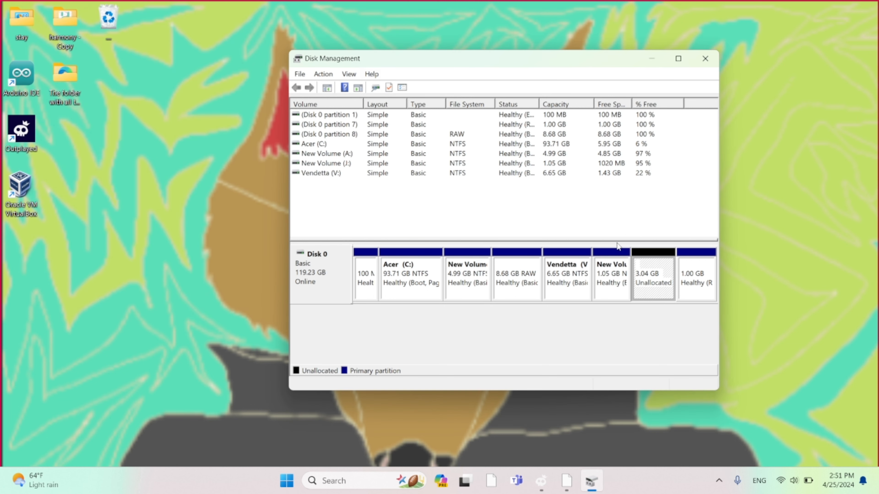
# Create a 3112 MB simple volume in the 3.04 GB unallocated space, with no drive letter and no formatting.
pyautogui.rightClick(640, 276)
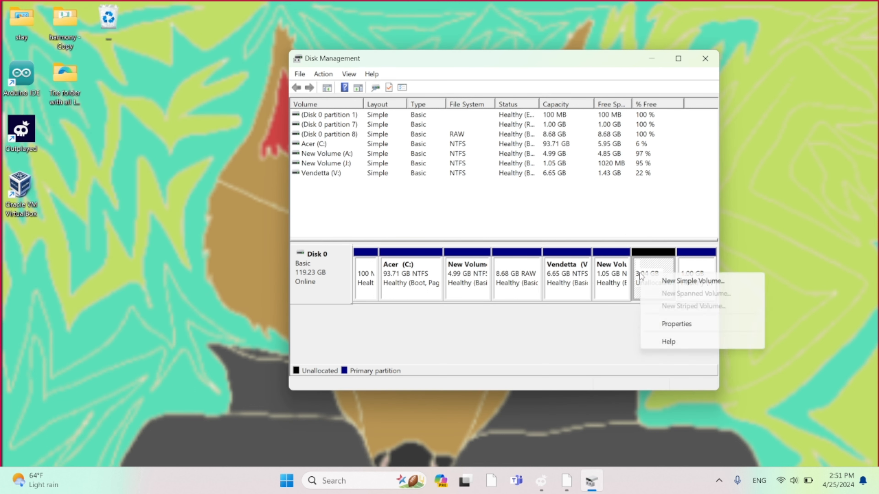
pyautogui.click(684, 281)
pyautogui.click(505, 319)
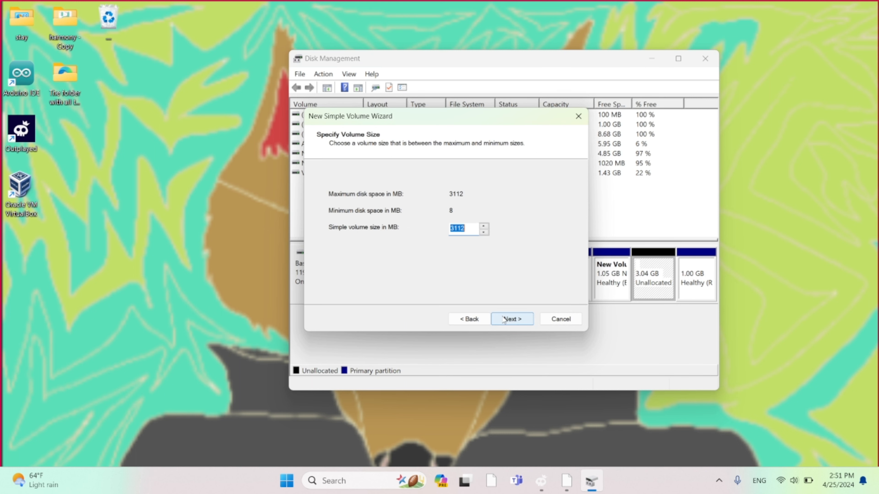
pyautogui.click(504, 319)
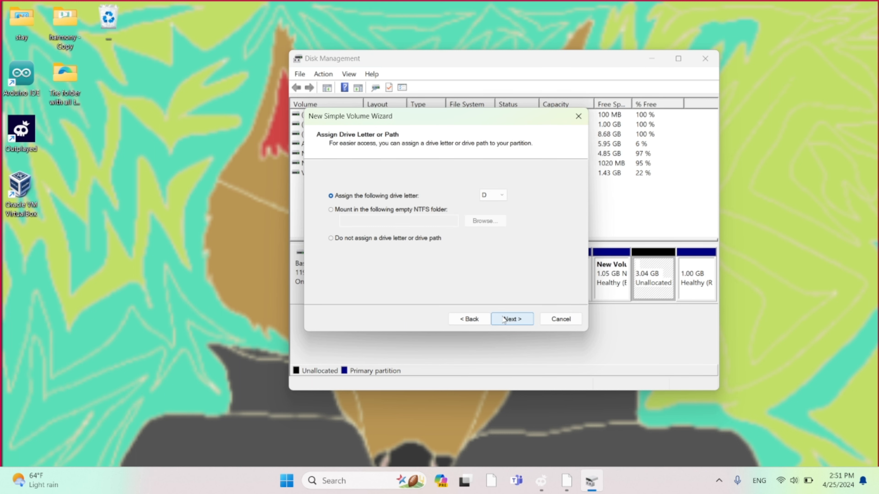
pyautogui.click(334, 241)
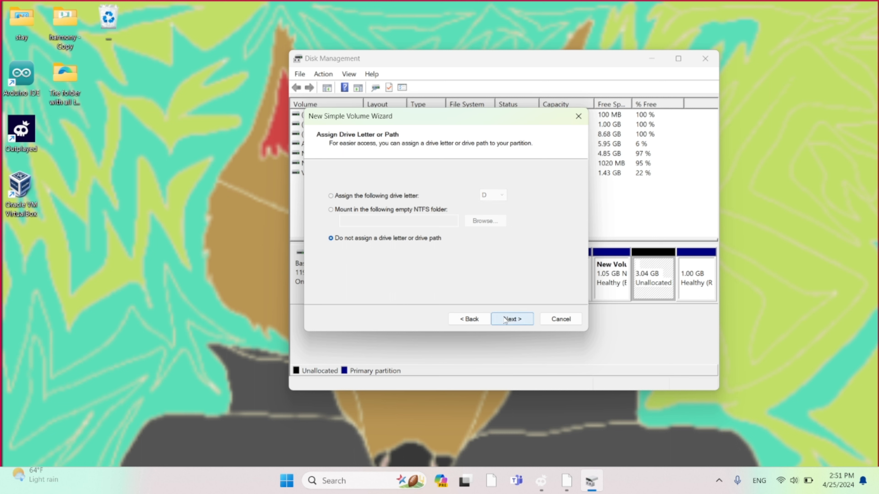
pyautogui.click(511, 319)
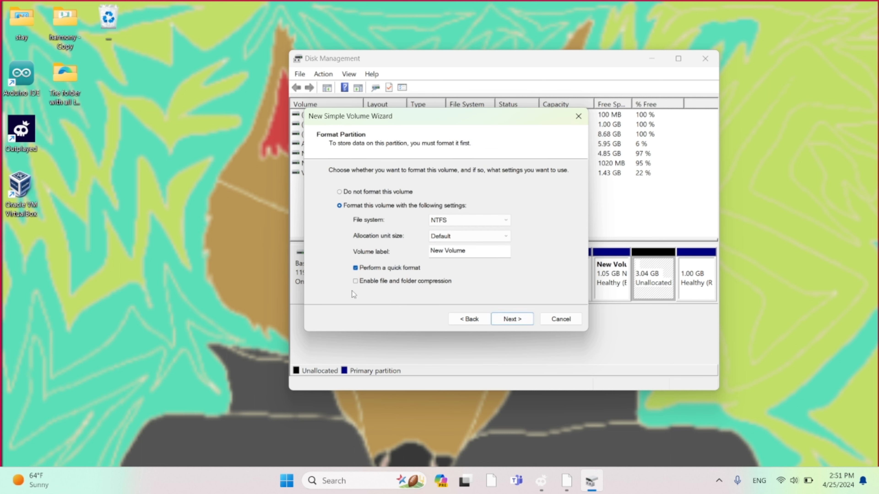
pyautogui.click(340, 192)
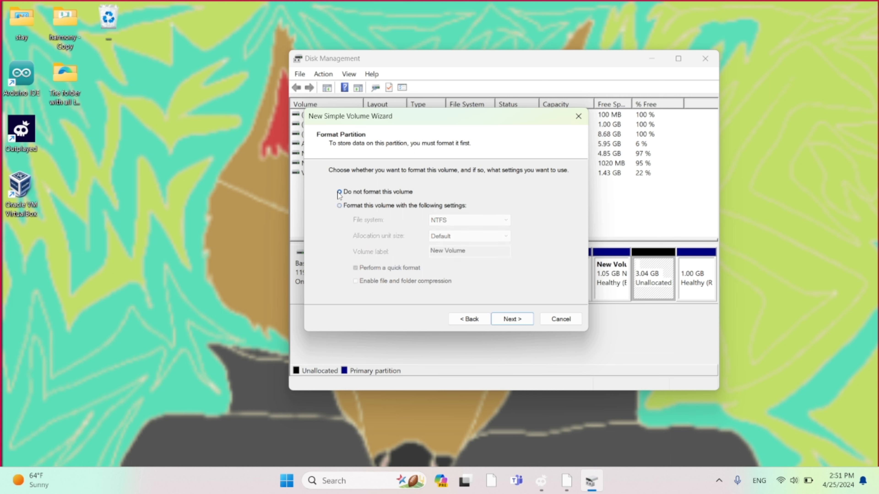
pyautogui.click(507, 320)
pyautogui.click(511, 319)
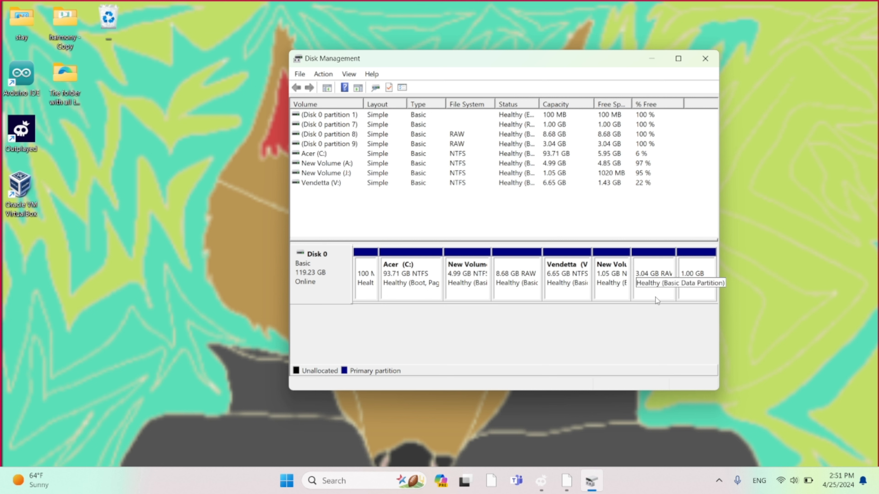
# Check the two RAW partitions on Disk 0 and whether Acer (C:) can be extended.
pyautogui.click(657, 276)
pyautogui.click(509, 283)
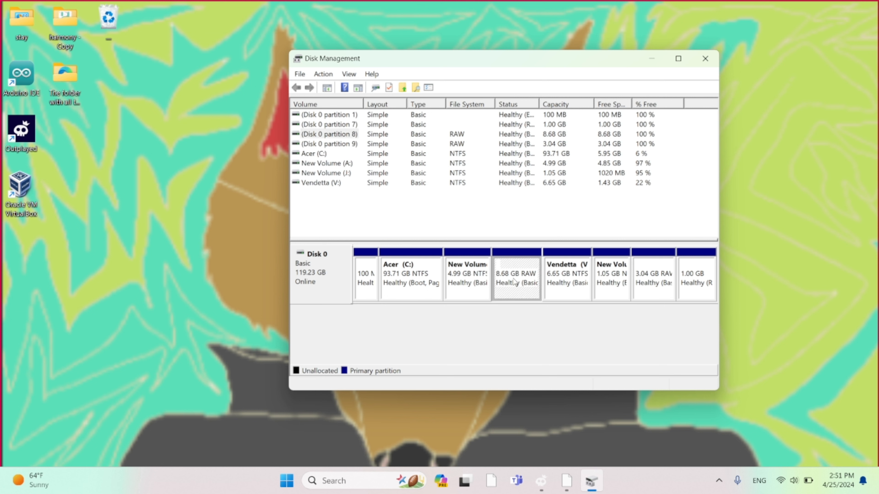
pyautogui.rightClick(434, 292)
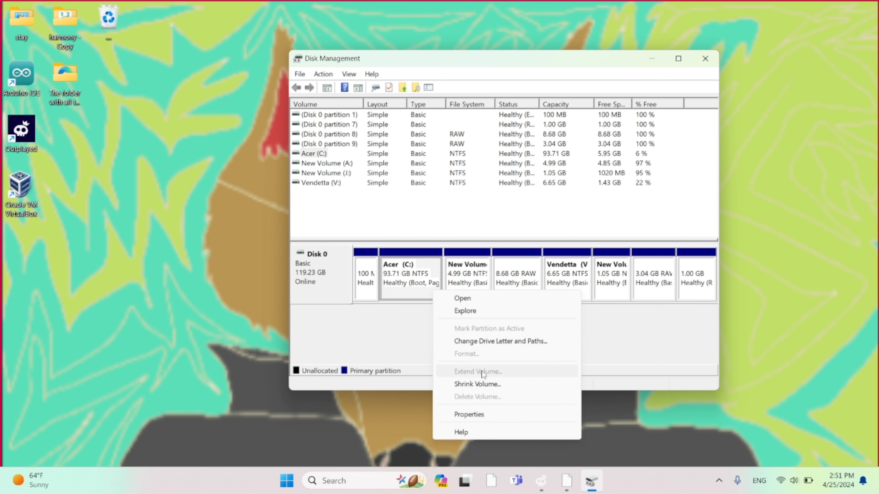
pyautogui.click(421, 338)
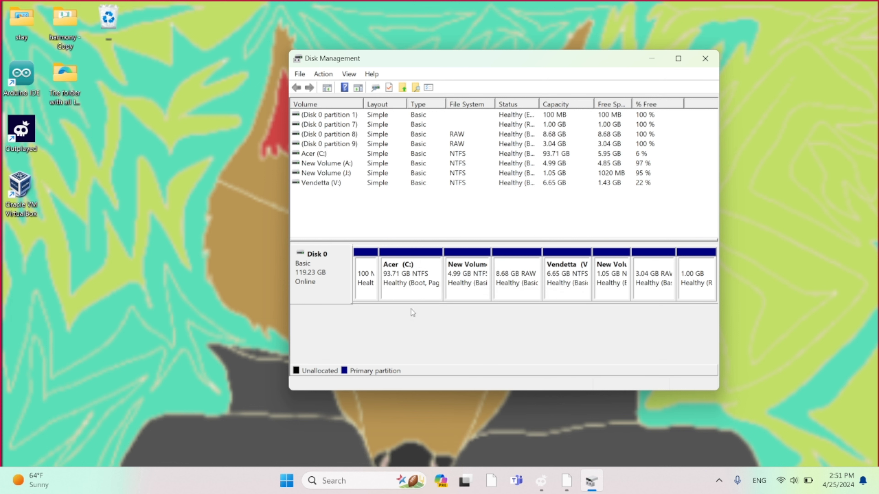
pyautogui.rightClick(406, 292)
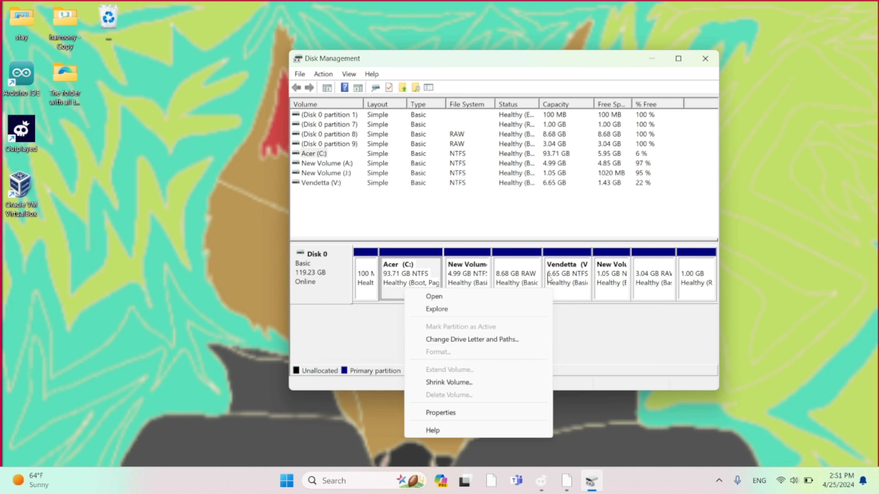
pyautogui.click(530, 265)
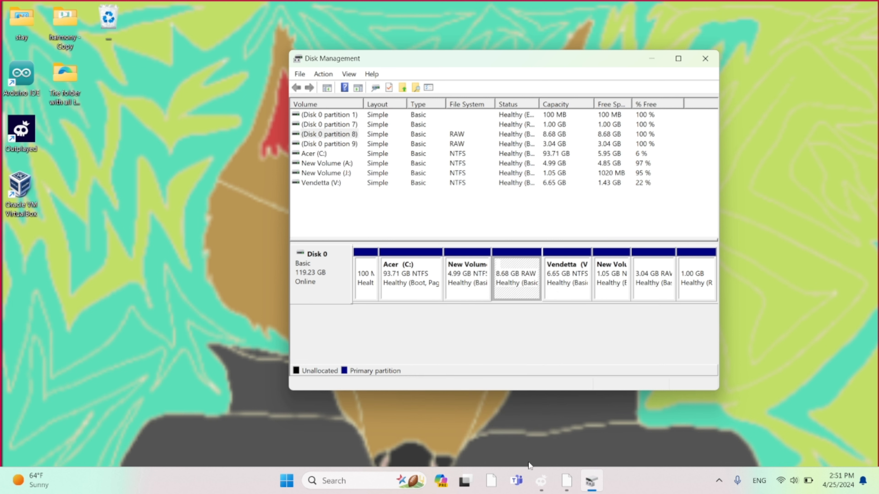
pyautogui.click(541, 482)
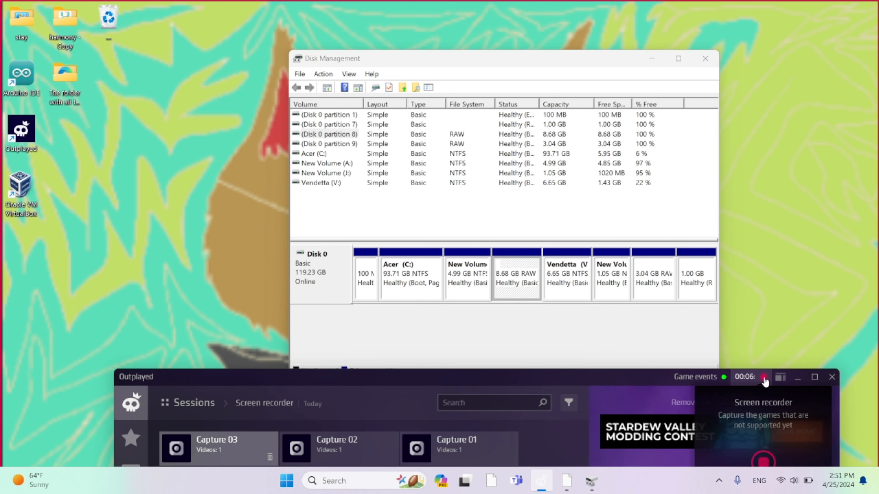
pyautogui.click(763, 377)
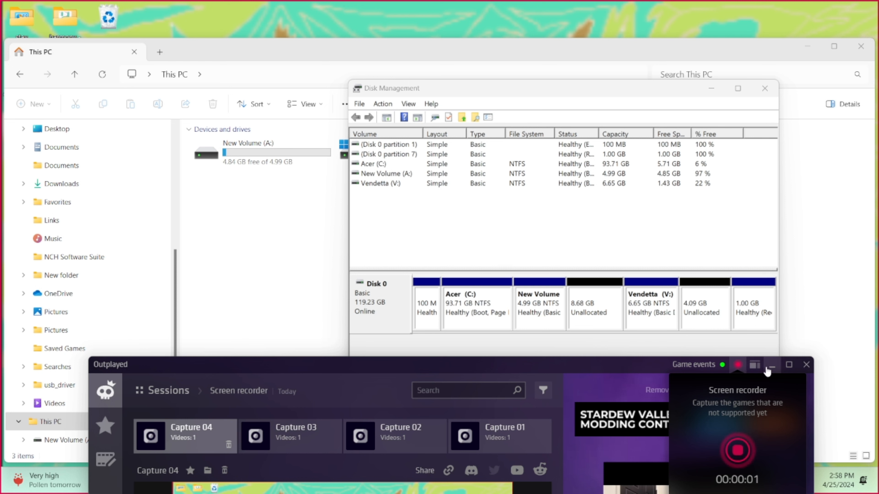
pyautogui.click(770, 365)
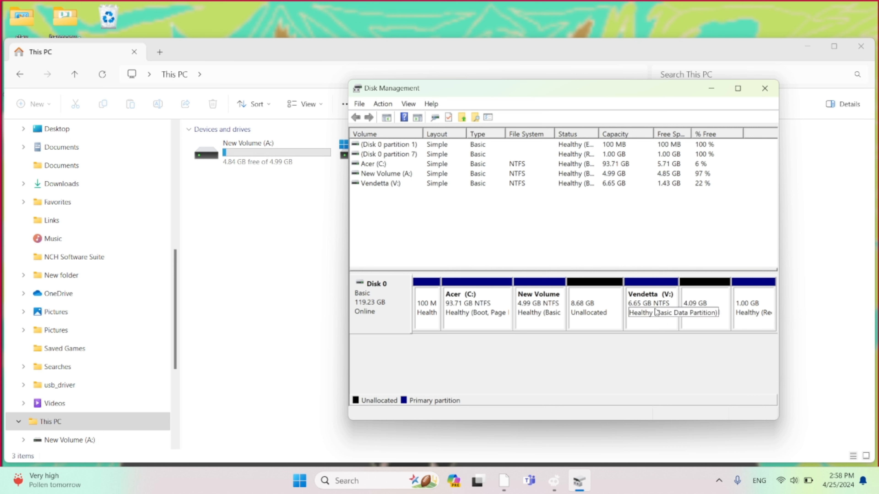
# Shrink the Vendetta (V:) volume by 1821 MB.
pyautogui.rightClick(661, 313)
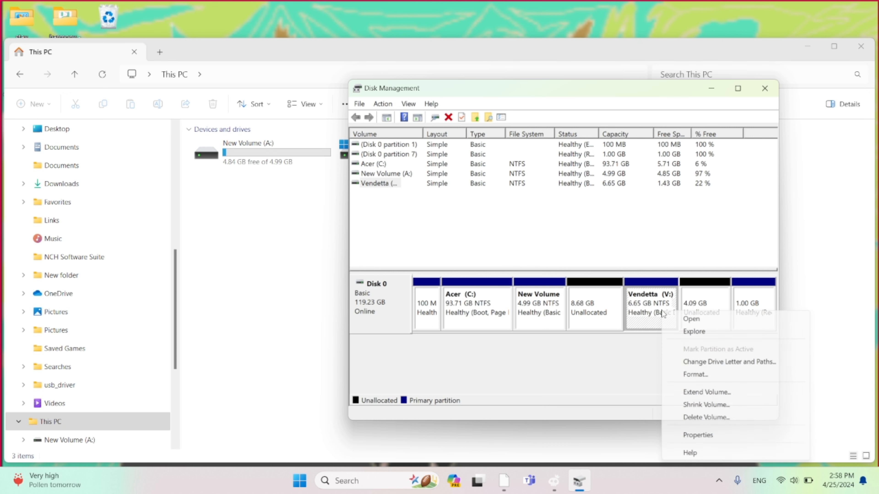
pyautogui.click(702, 405)
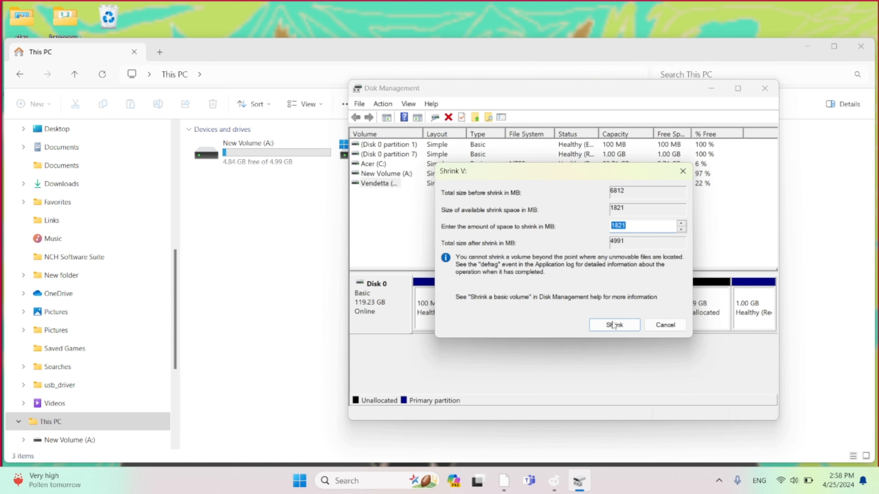
pyautogui.click(613, 325)
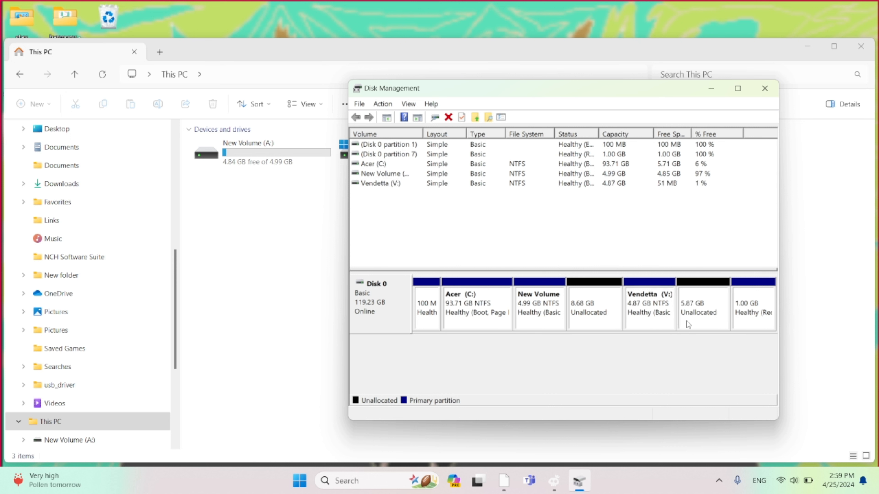
# Check whether the Vendetta (V:), Acer (C:) and New Volume (A:) partitions offer the extend option.
pyautogui.click(664, 321)
pyautogui.rightClick(664, 321)
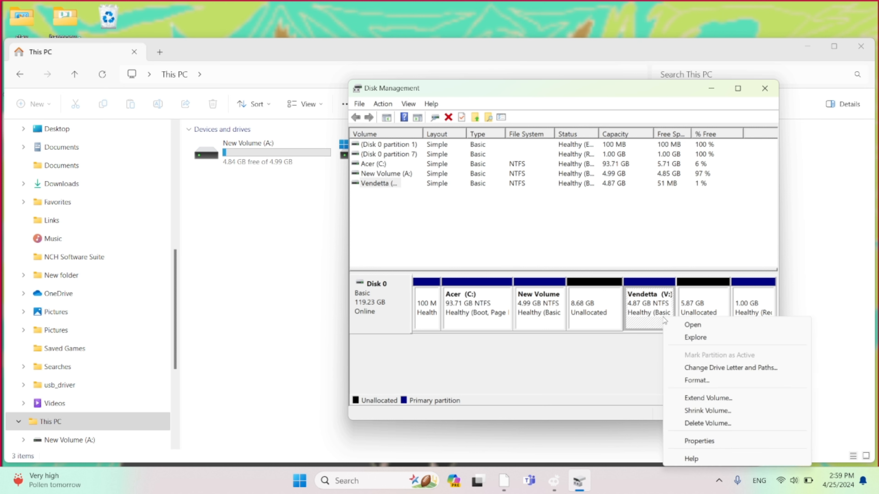
pyautogui.click(640, 357)
pyautogui.rightClick(459, 308)
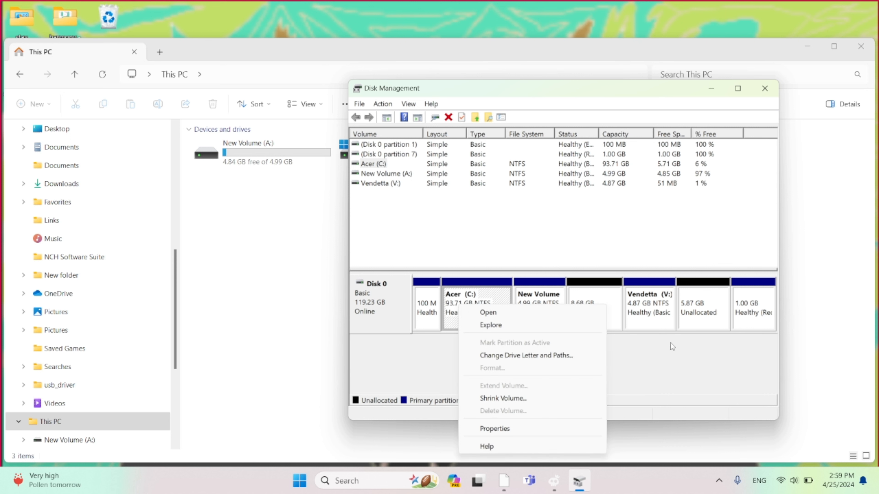
pyautogui.click(645, 372)
pyautogui.rightClick(551, 308)
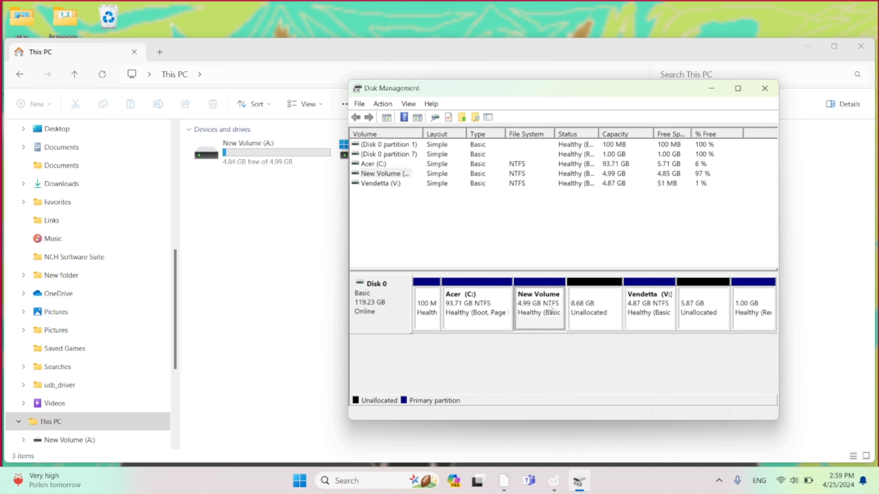
pyautogui.click(501, 382)
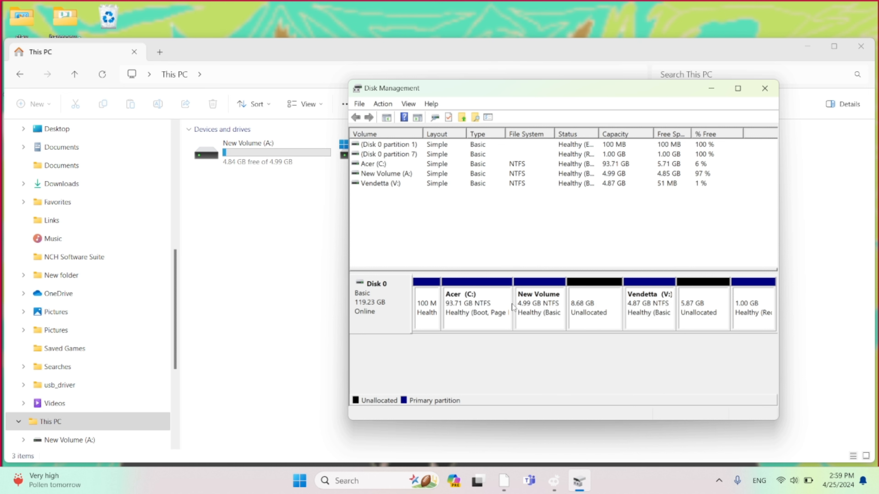
# Compare the extend availability of Acer (C:), New Volume (A:) and Vendetta (V:) with the position of the unallocated spaces on Disk 0.
pyautogui.rightClick(479, 312)
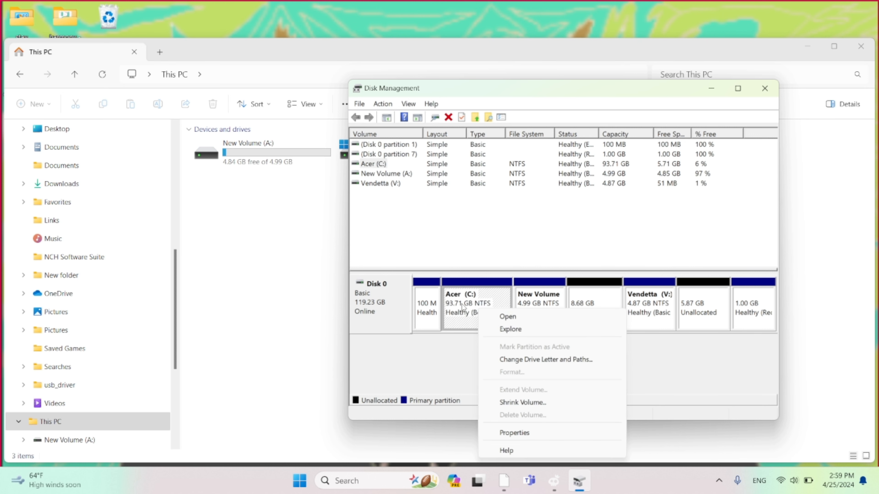
pyautogui.click(467, 347)
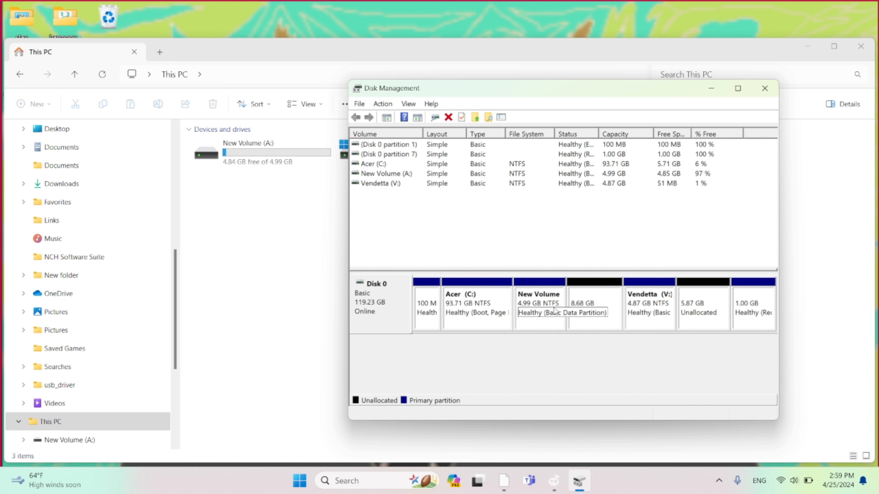
pyautogui.click(554, 310)
pyautogui.rightClick(554, 311)
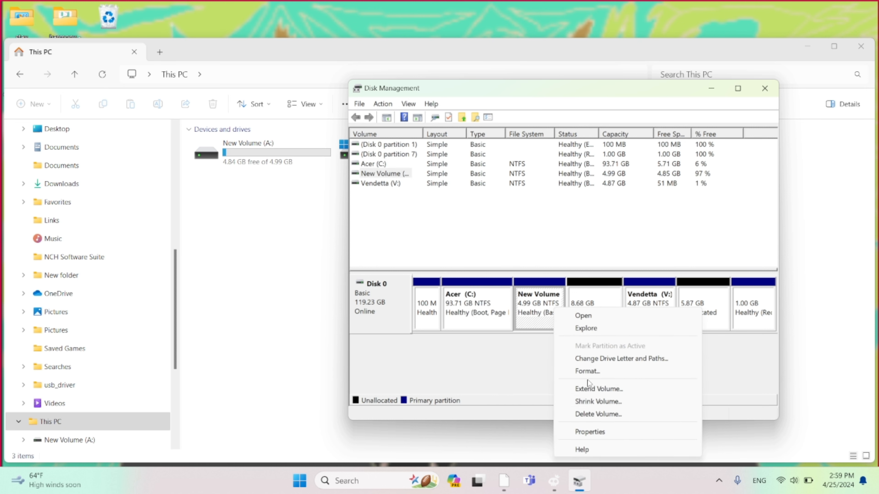
pyautogui.click(502, 365)
pyautogui.click(661, 313)
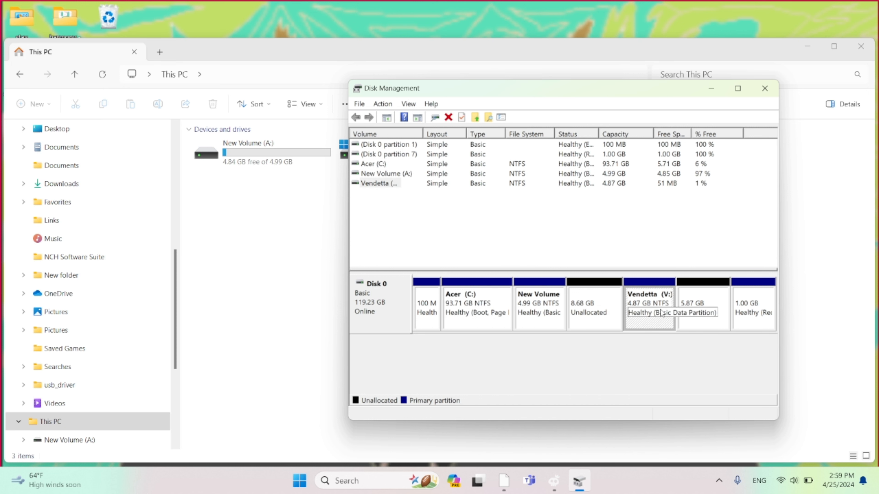
pyautogui.rightClick(660, 313)
pyautogui.click(622, 374)
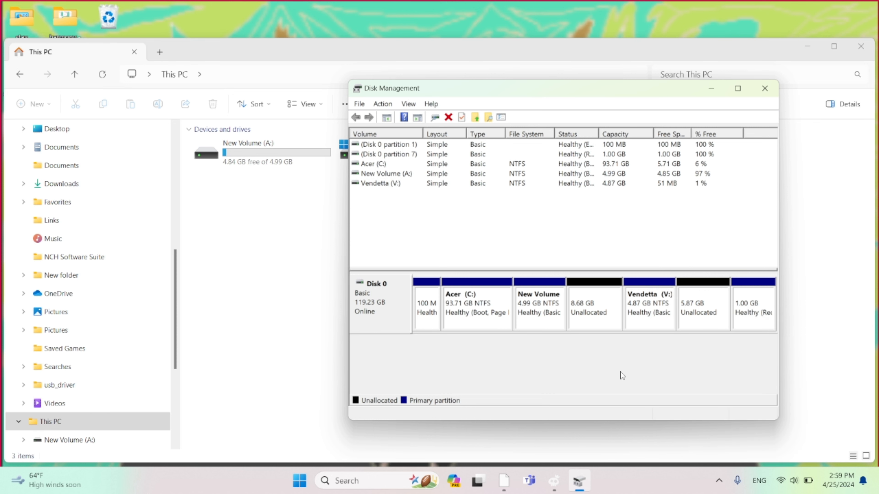
pyautogui.click(467, 320)
pyautogui.click(553, 304)
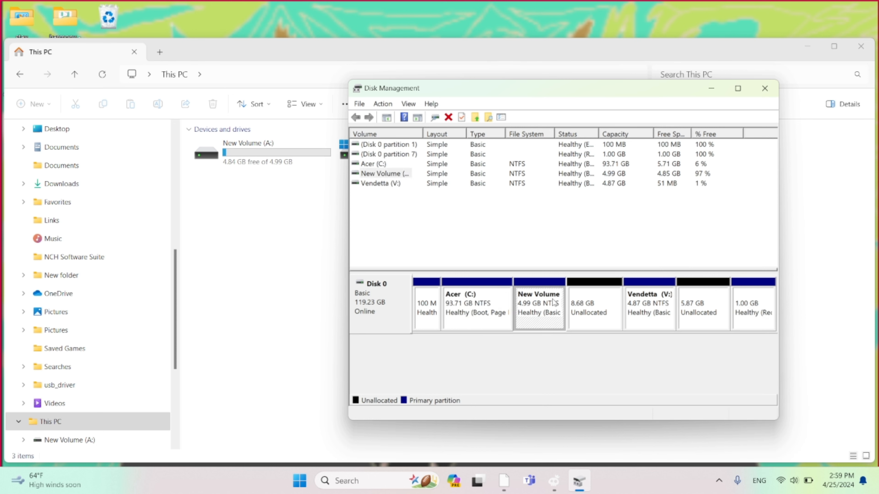
pyautogui.click(660, 292)
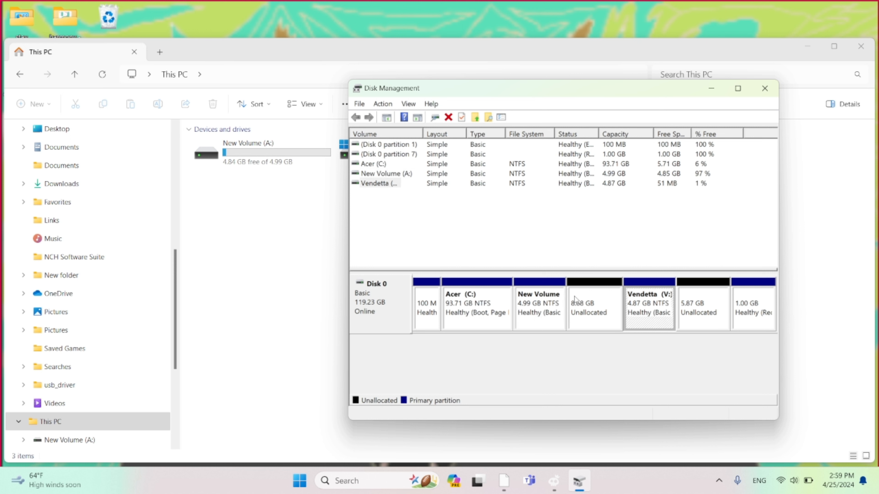
pyautogui.click(546, 309)
pyautogui.click(602, 356)
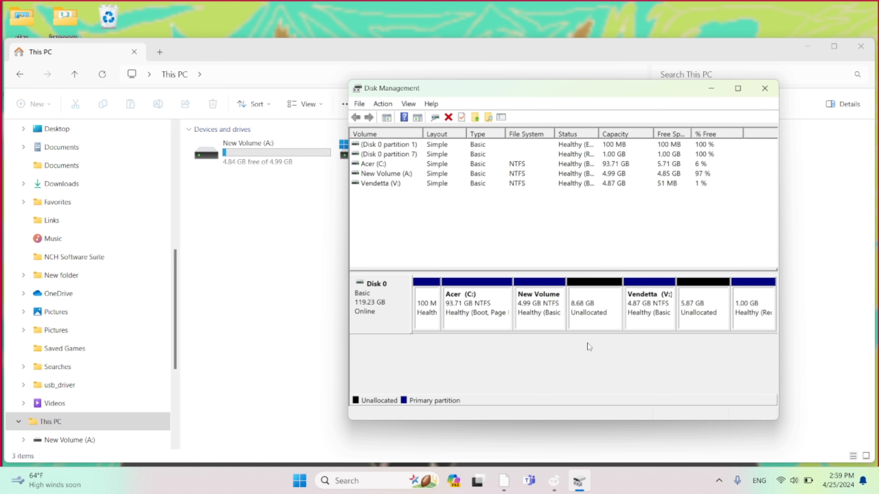
# Extend New Volume (A:) by 8886 MB, using the adjacent unallocated space on Disk 0.
pyautogui.click(548, 323)
pyautogui.rightClick(549, 326)
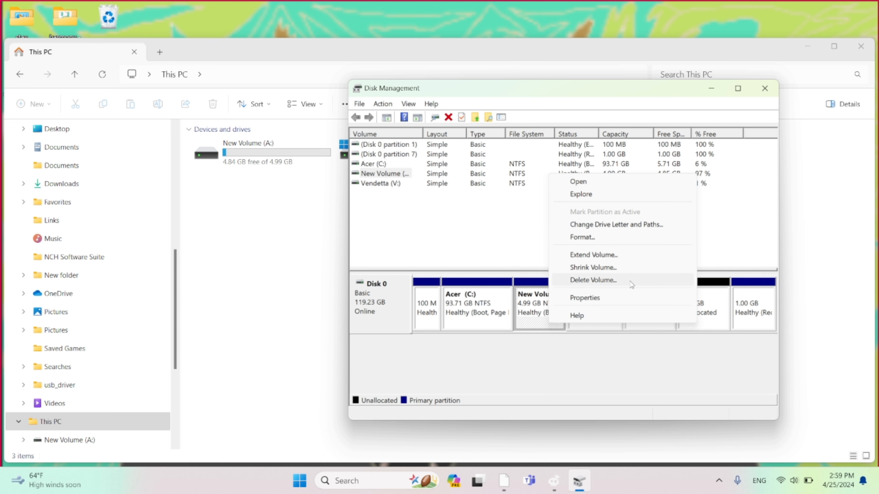
pyautogui.click(592, 256)
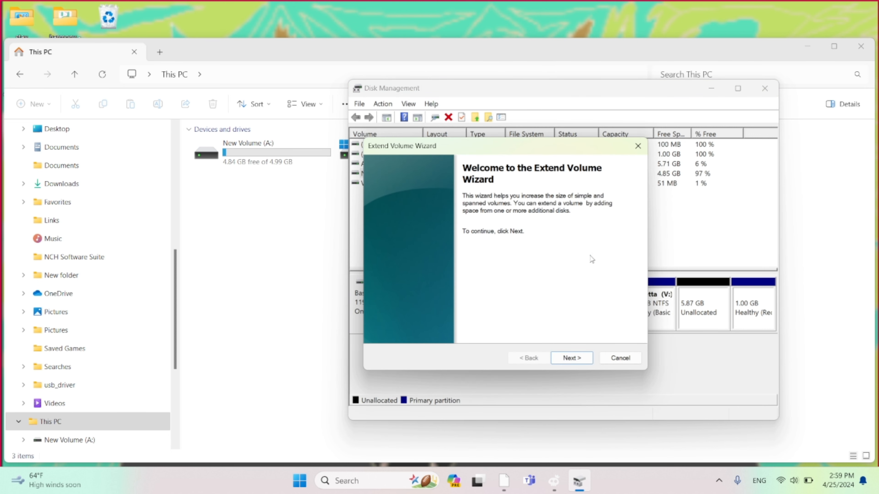
pyautogui.click(571, 358)
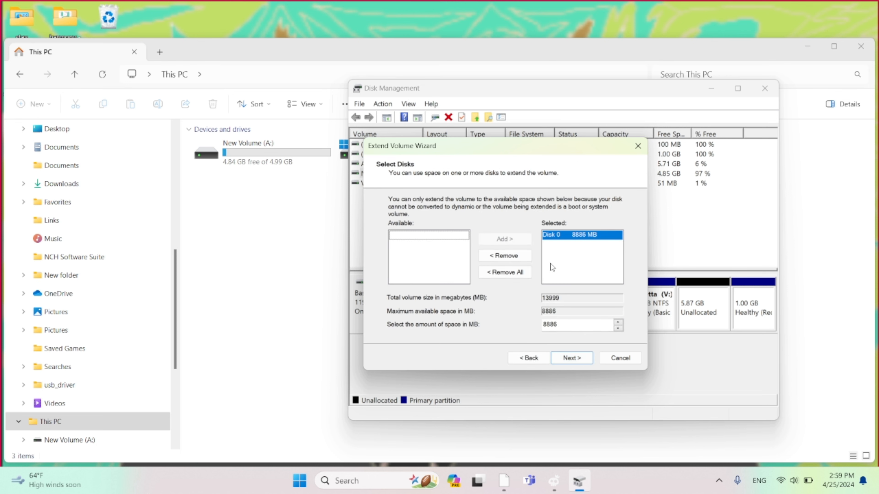
pyautogui.moveTo(586, 148); pyautogui.dragTo(435, 157)
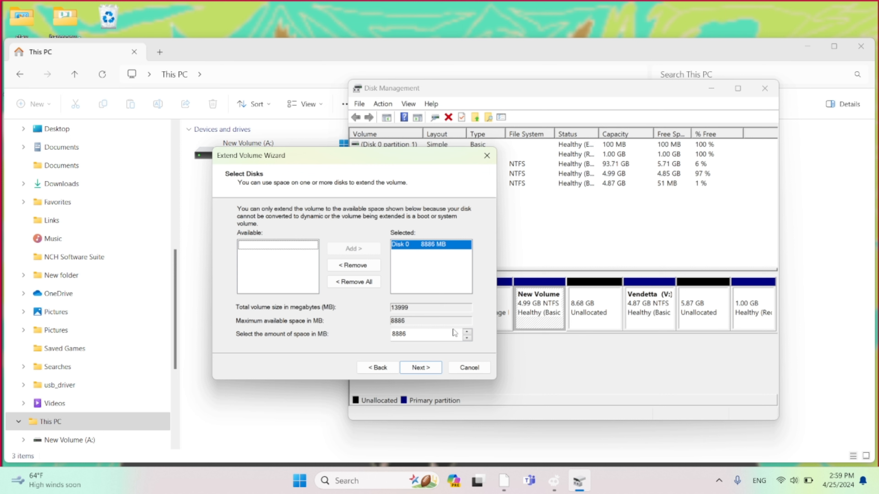
pyautogui.click(419, 367)
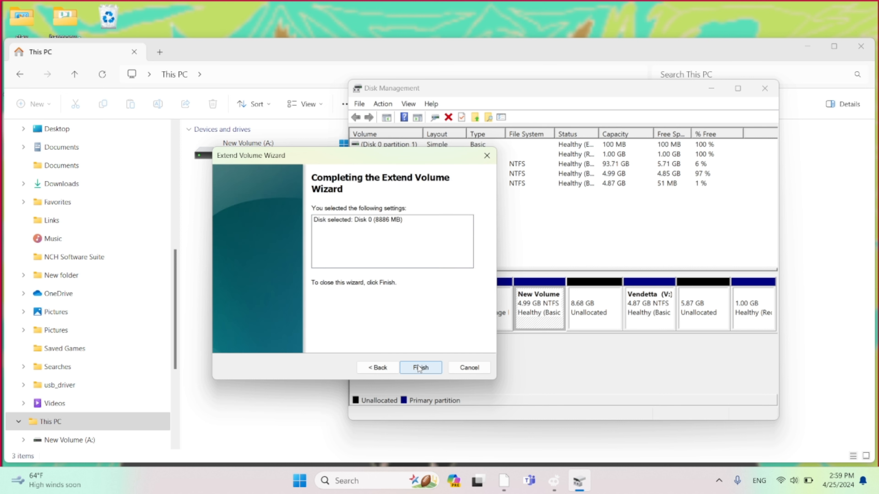
pyautogui.click(419, 368)
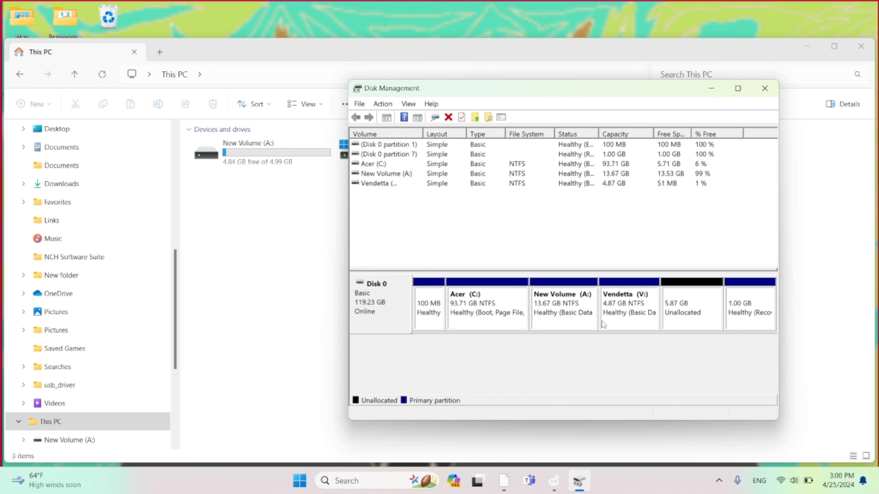
# Check whether the enlarged New Volume (A:) and Vendetta (V:) can be extended further.
pyautogui.click(582, 317)
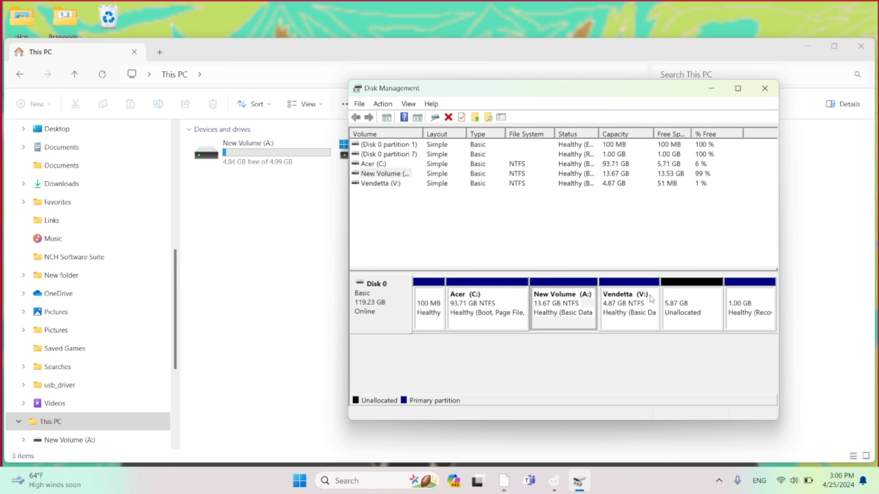
pyautogui.rightClick(549, 308)
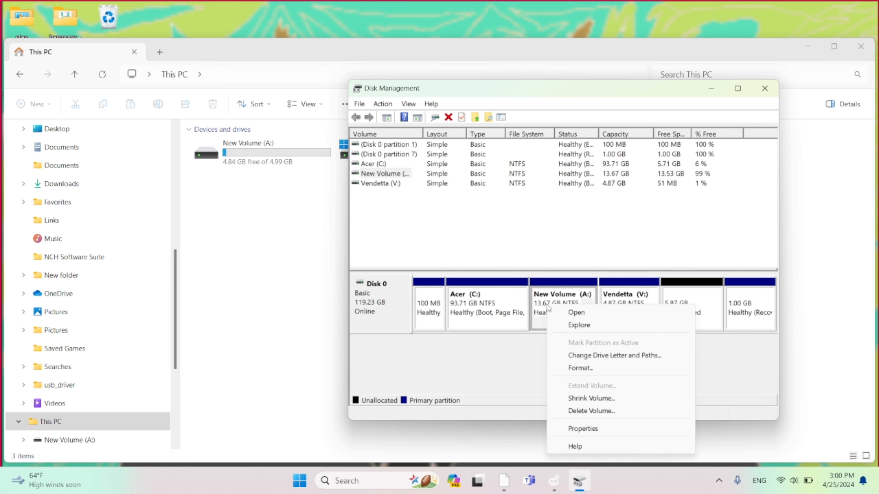
pyautogui.click(636, 301)
pyautogui.rightClick(636, 300)
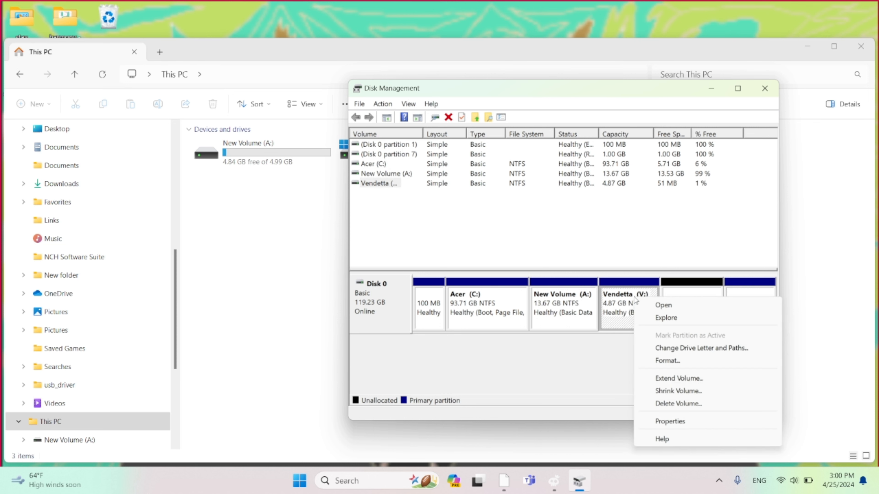
pyautogui.click(581, 310)
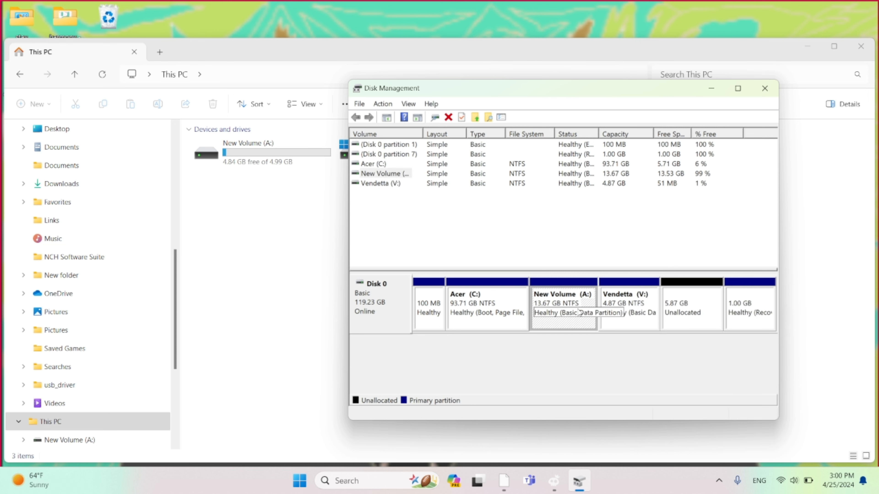
pyautogui.rightClick(579, 312)
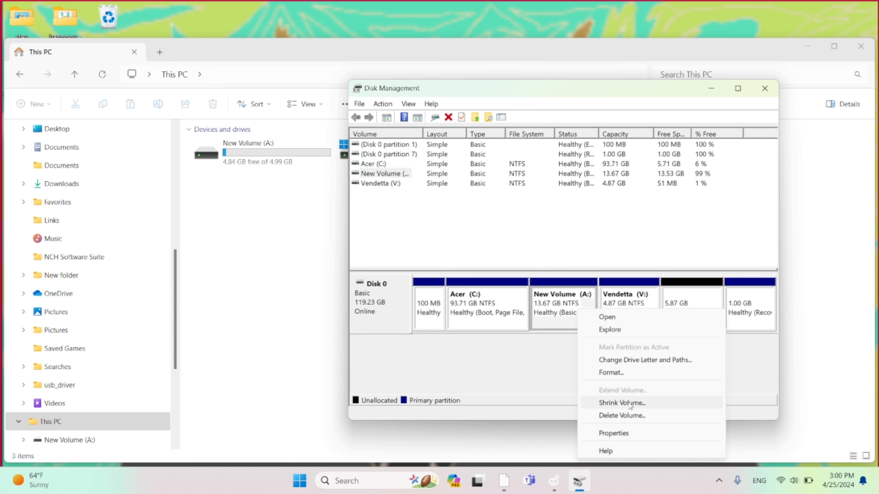
# Create a 6008 MB simple volume in the 5.87 GB unallocated space, with drive letter D, quick-formatted as NTFS and labelled New Volume.
pyautogui.click(709, 294)
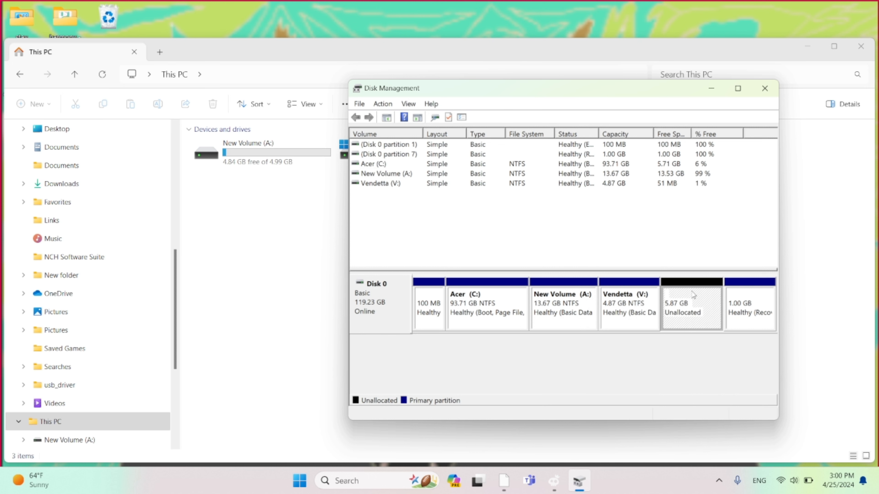
pyautogui.rightClick(679, 304)
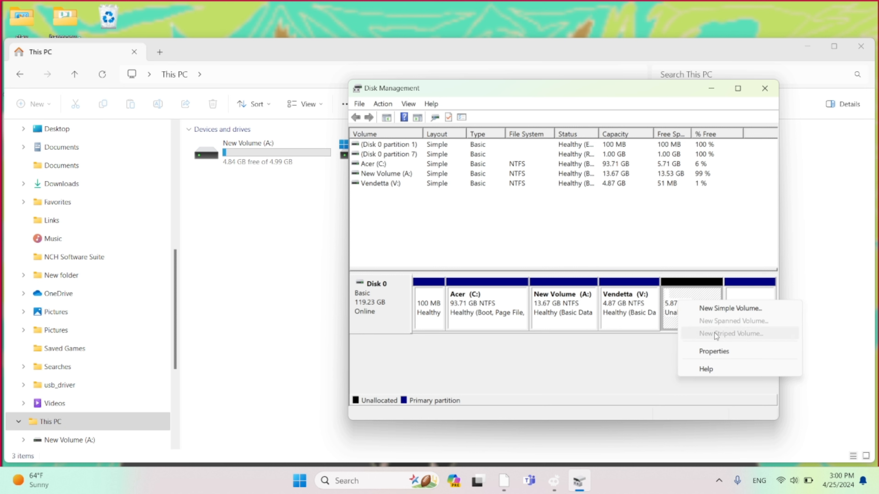
pyautogui.click(723, 310)
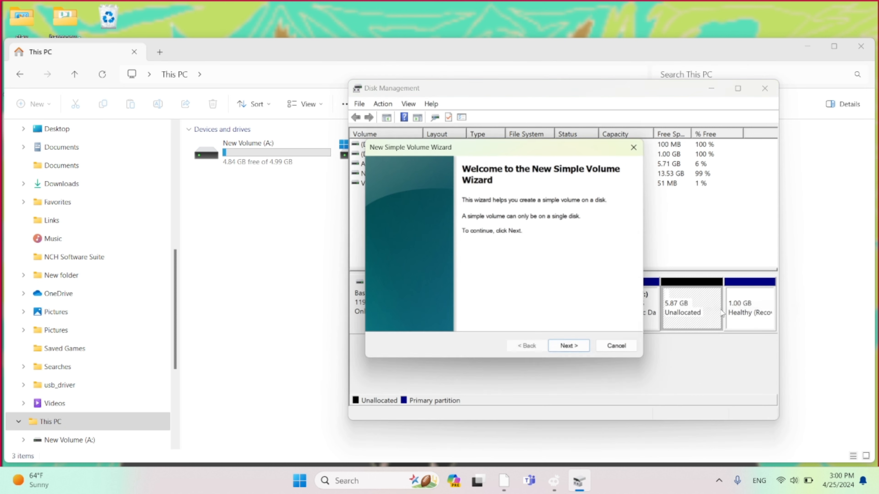
pyautogui.click(580, 351)
pyautogui.click(566, 345)
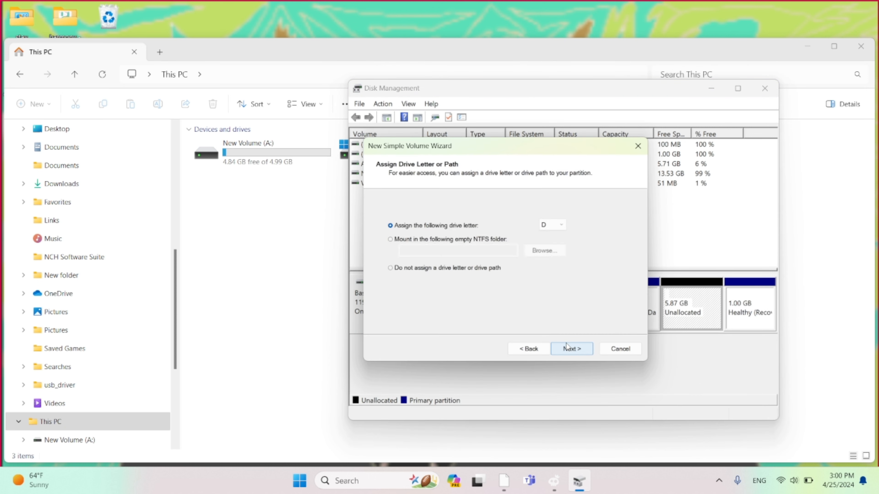
pyautogui.click(566, 345)
pyautogui.click(565, 344)
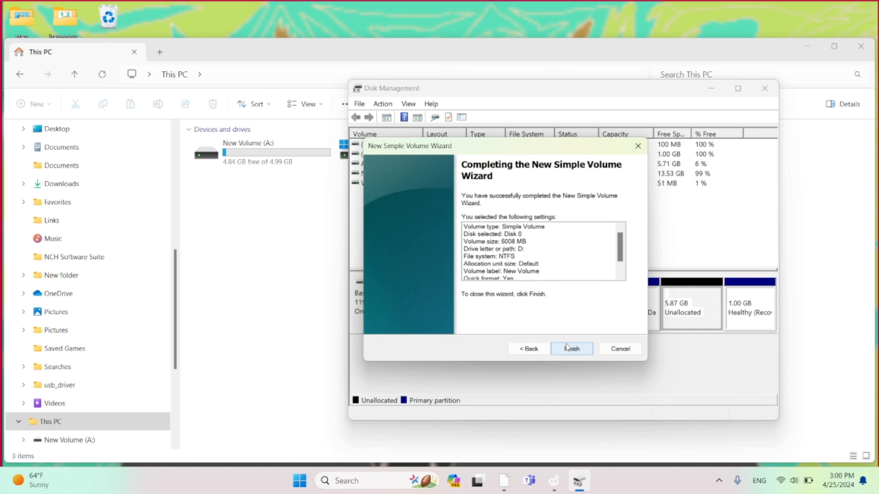
pyautogui.click(565, 344)
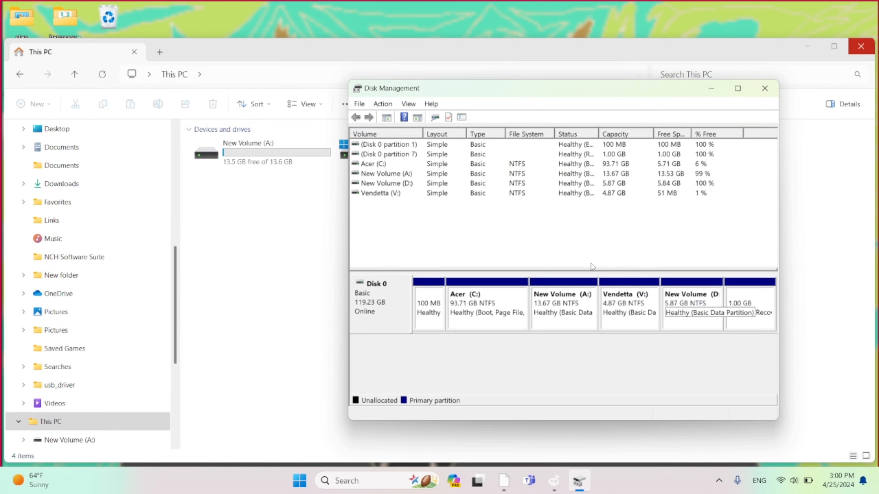
# Check the extend option for New Volume (A:) and Vendetta (V:) with the new D: volume in place.
pyautogui.rightClick(563, 310)
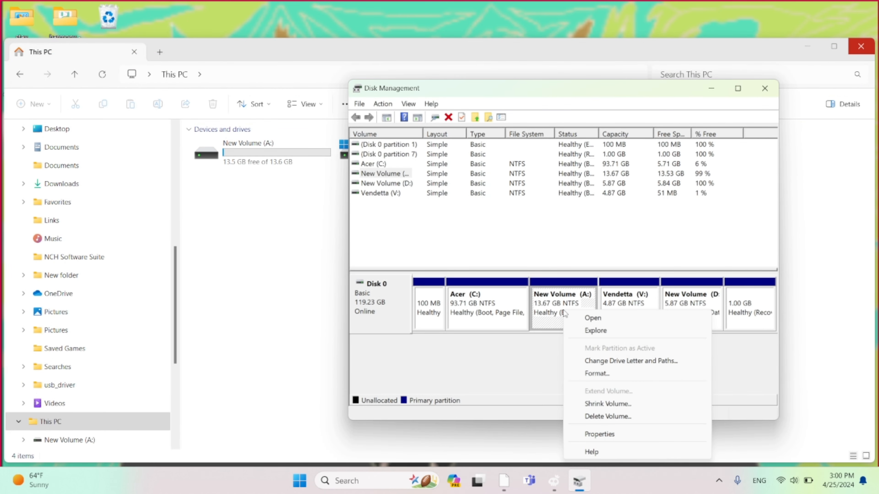
pyautogui.click(758, 360)
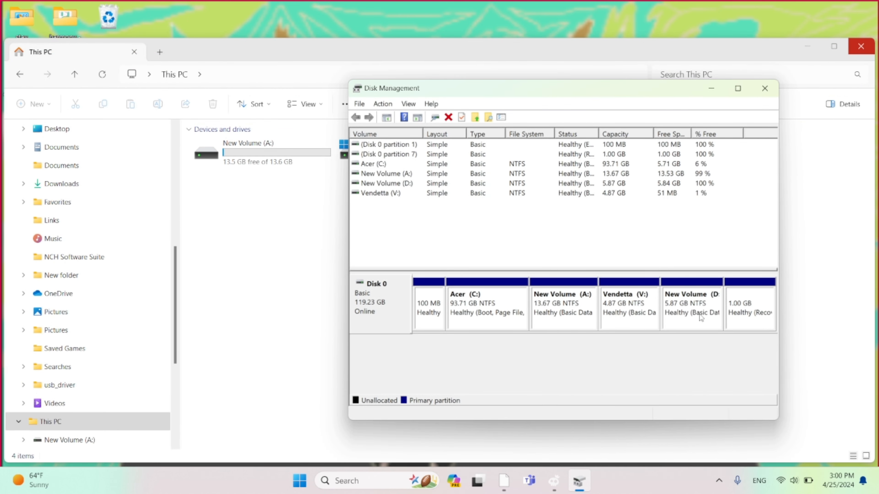
pyautogui.click(683, 307)
pyautogui.rightClick(641, 307)
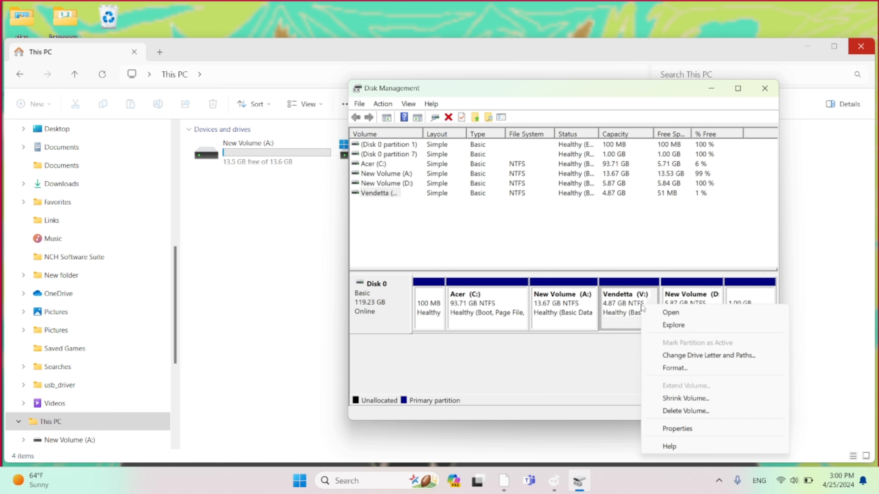
# Delete the 5.87 GB New Volume (D:) on Disk 0 and accept the loss of its data.
pyautogui.click(604, 377)
pyautogui.click(689, 318)
pyautogui.rightClick(689, 317)
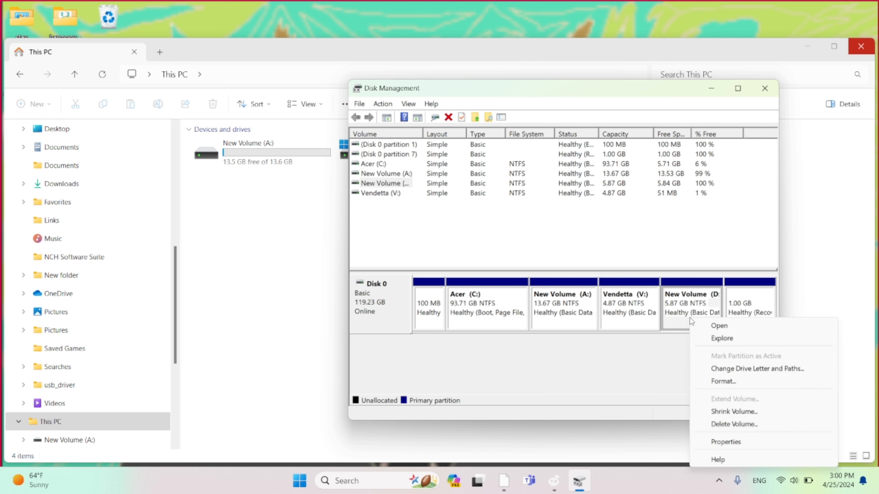
pyautogui.click(740, 423)
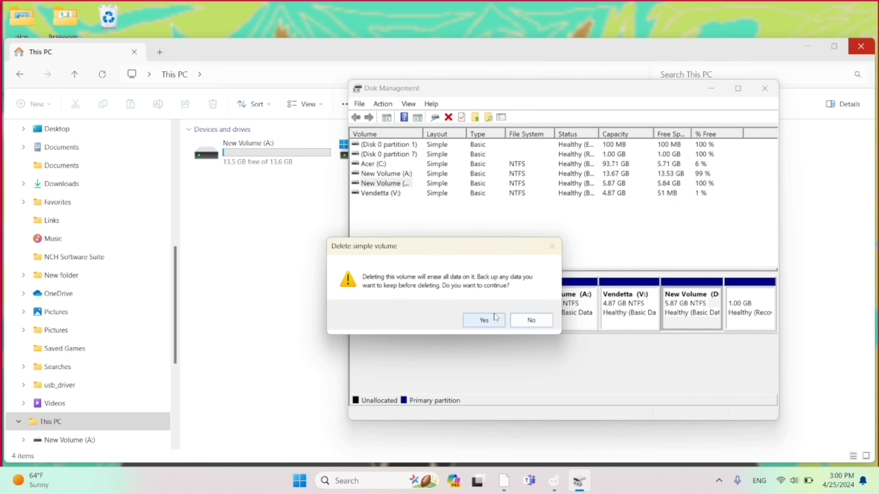
pyautogui.click(494, 319)
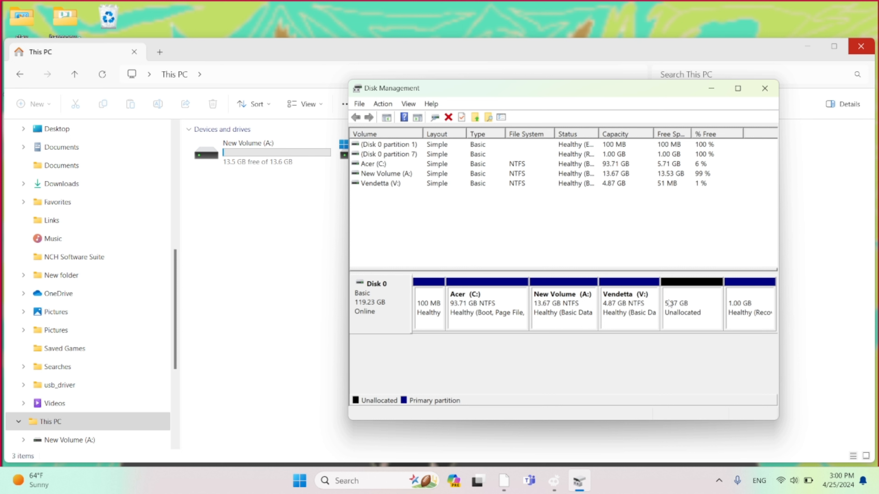
# Check whether Vendetta (V:) and Acer (C:) can be extended into the 5.87 GB unallocated space.
pyautogui.click(646, 305)
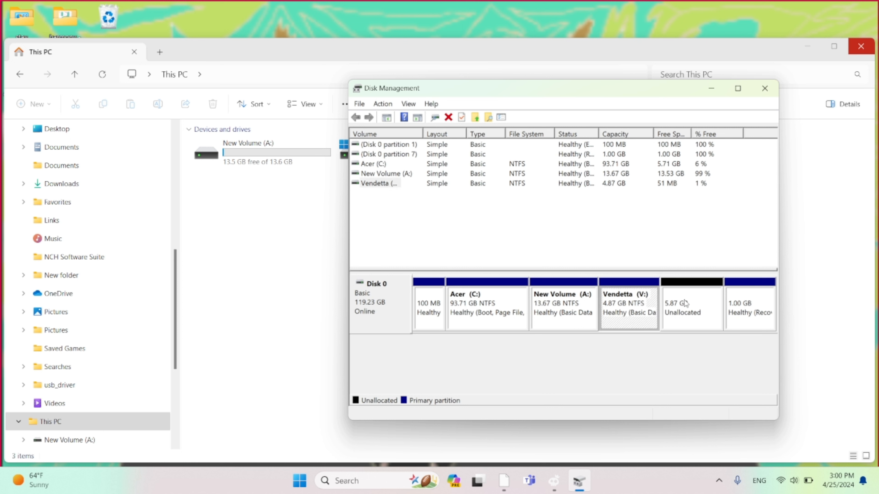
pyautogui.rightClick(638, 303)
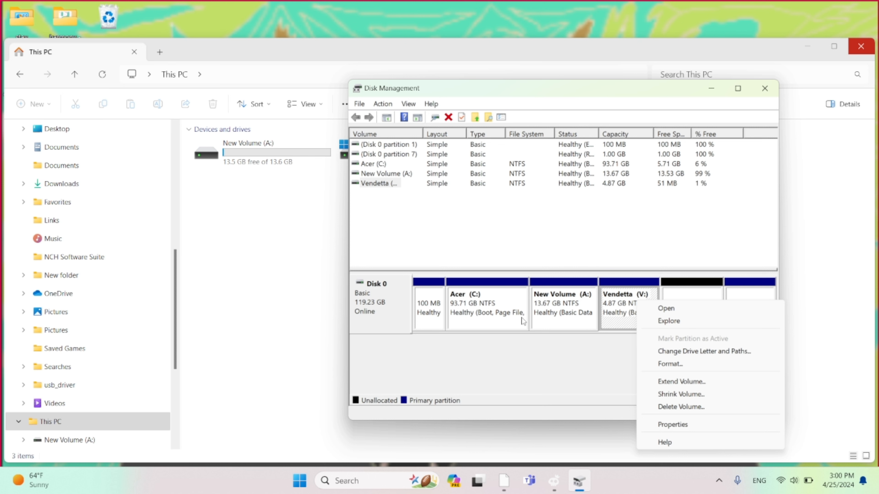
pyautogui.click(493, 314)
pyautogui.rightClick(492, 313)
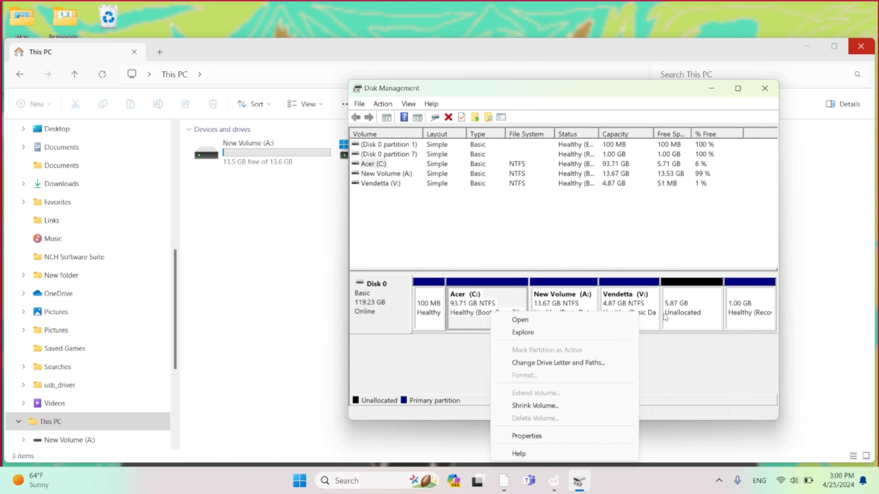
# Extend Vendetta (V:) by 6008 MB, using the adjacent unallocated space on Disk 0, and close Disk Management.
pyautogui.click(643, 304)
pyautogui.rightClick(644, 304)
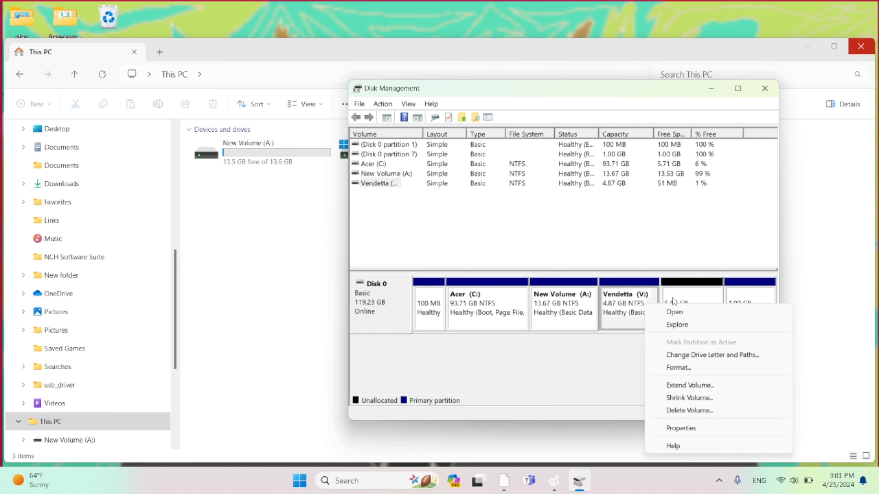
pyautogui.click(682, 385)
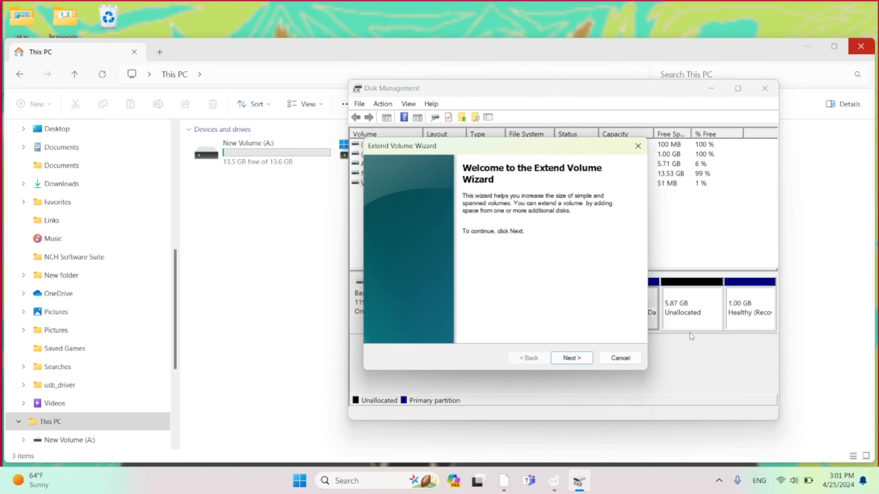
pyautogui.click(572, 359)
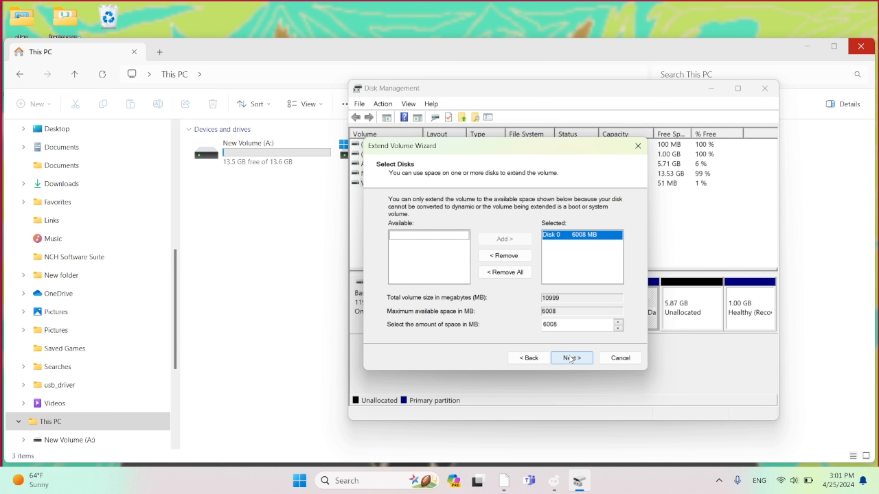
pyautogui.click(571, 358)
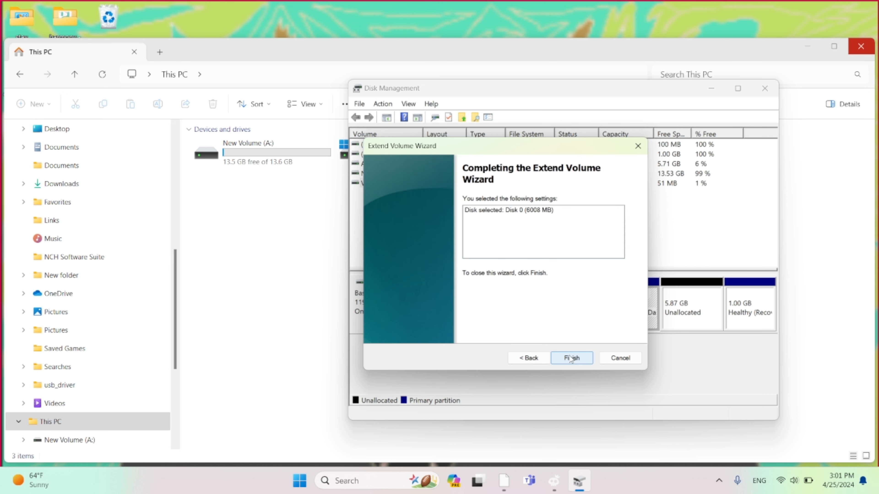
pyautogui.click(571, 358)
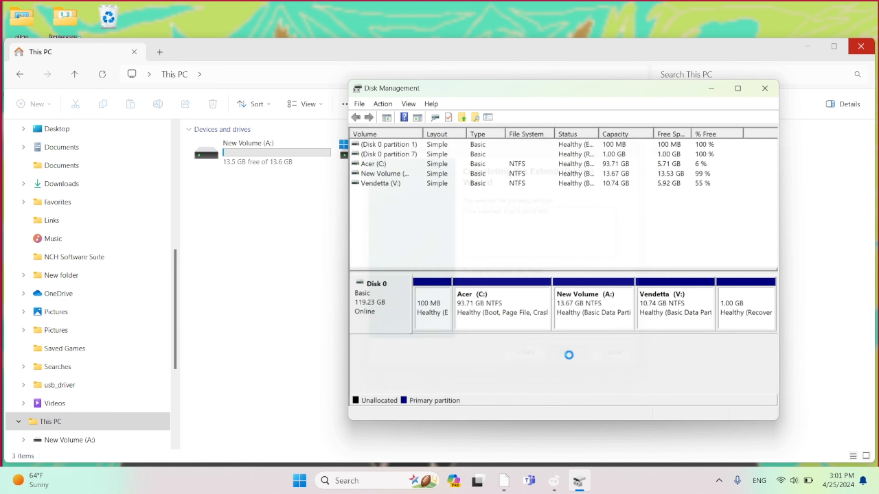
pyautogui.click(572, 319)
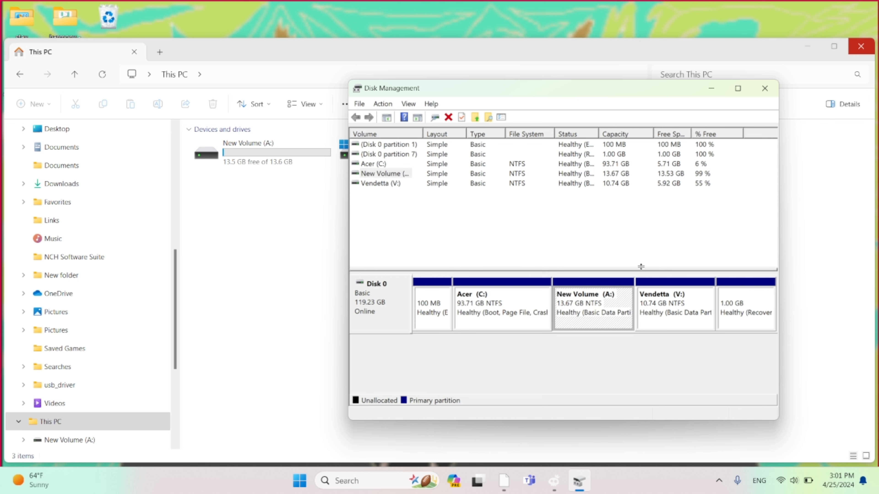
pyautogui.click(764, 88)
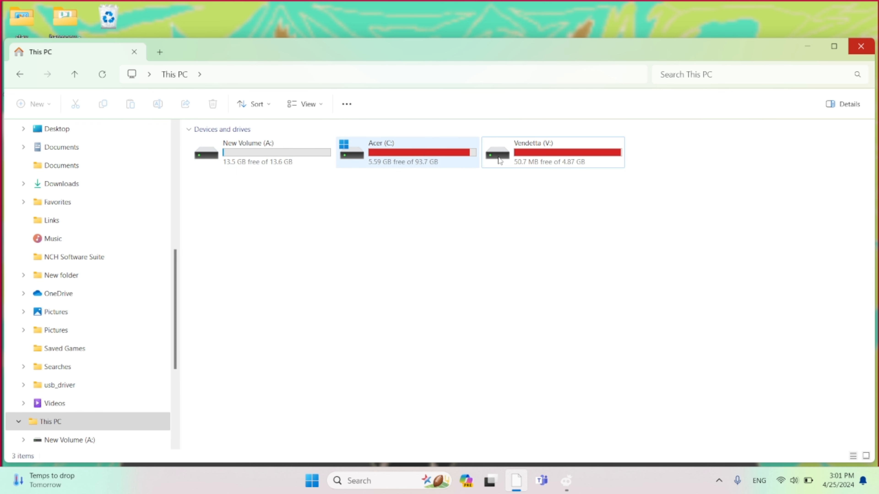
# Review the New Volume (A:), Vendetta (V:) and Acer (C:) drives and their free space in This PC.
pyautogui.click(285, 153)
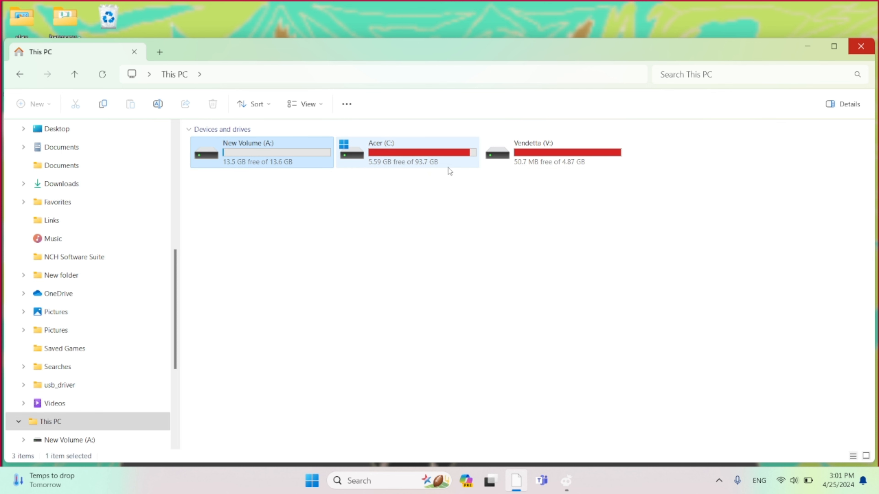
pyautogui.click(517, 166)
pyautogui.click(419, 168)
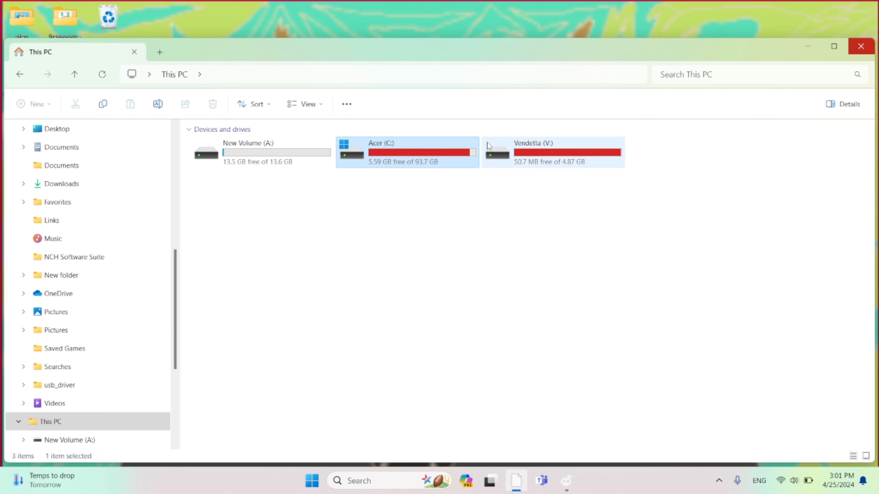
pyautogui.click(268, 146)
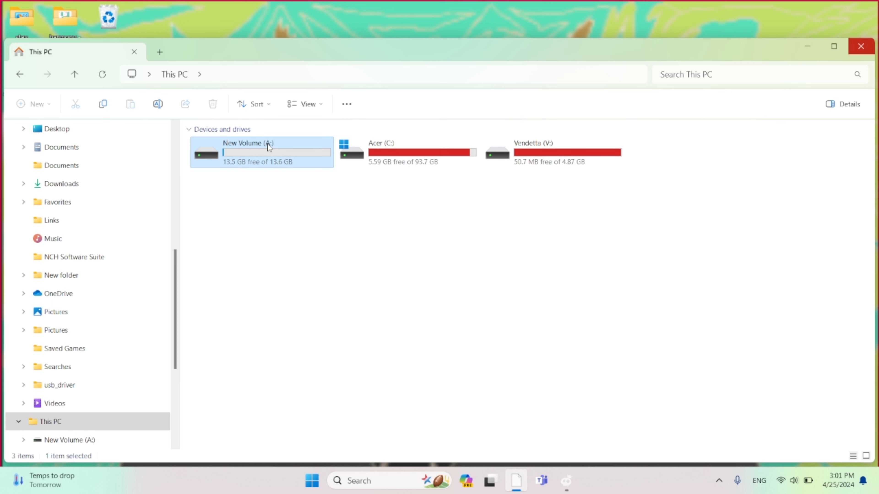